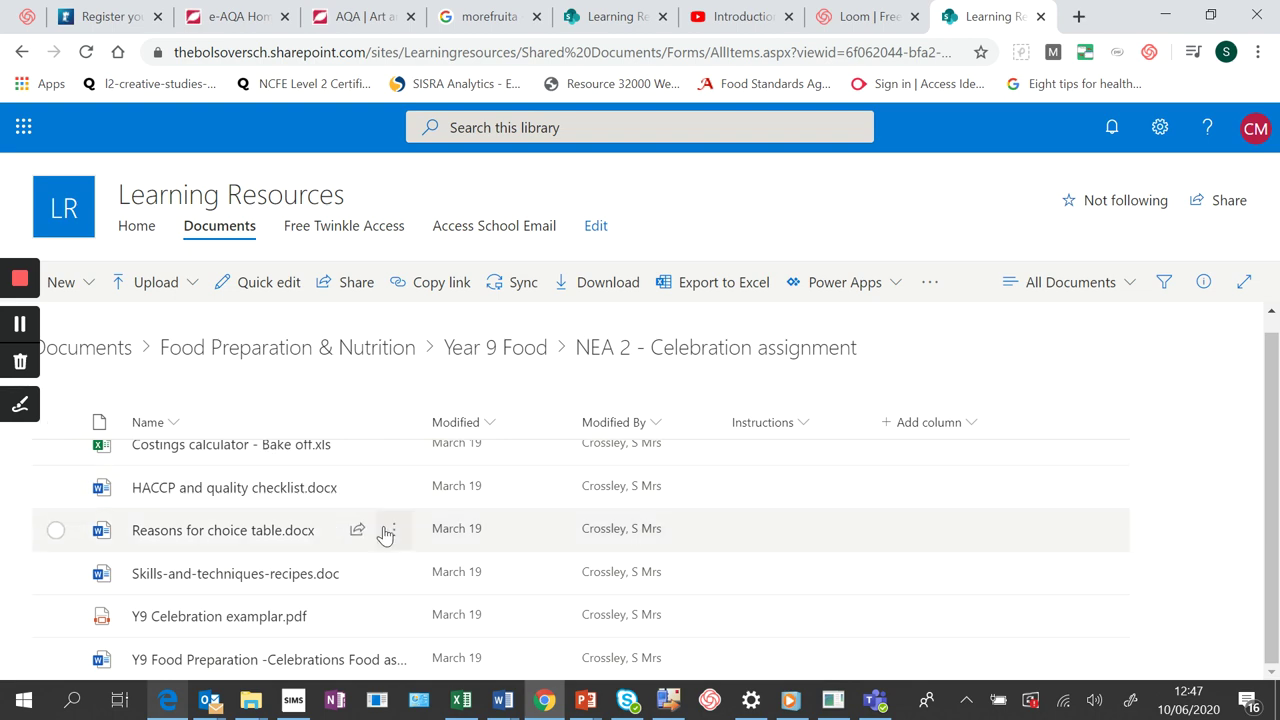
# - Switch to the Costings calculator workbook in Excel and shrink its window to cover about half of the screen
pyautogui.click(462, 704)
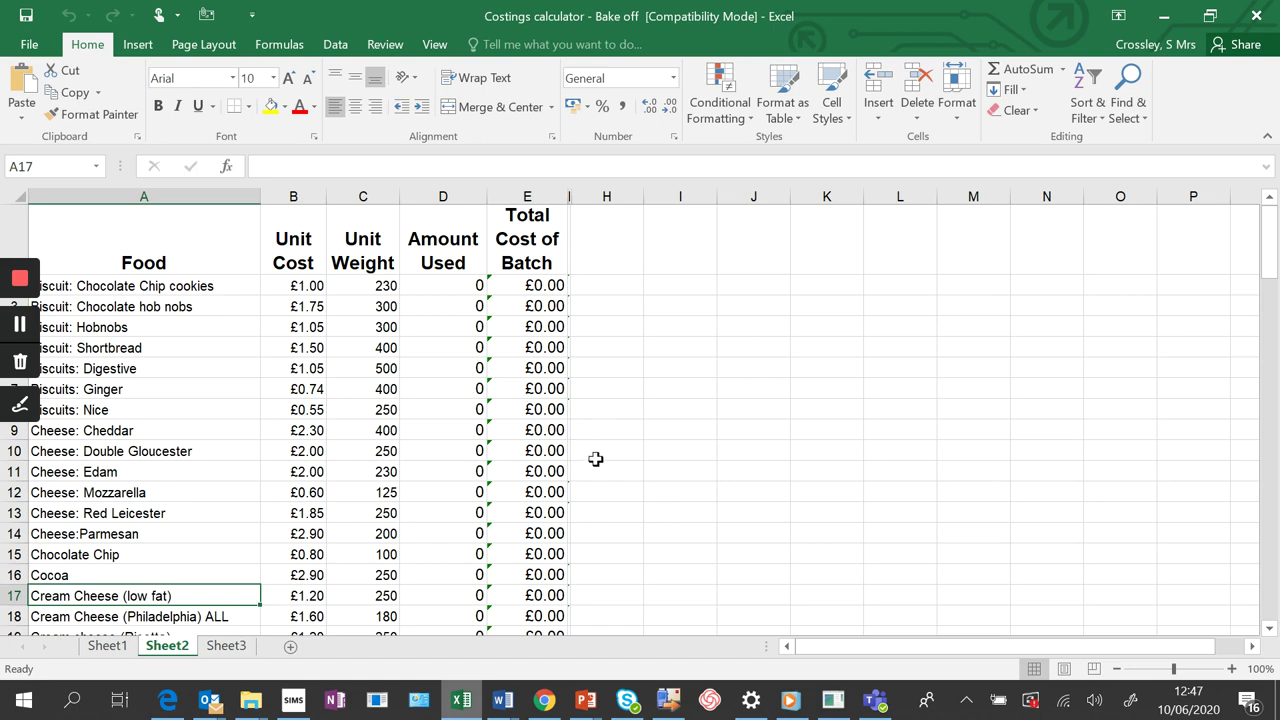
pyautogui.doubleClick(444, 12)
pyautogui.moveTo(457, 32); pyautogui.dragTo(503, 40)
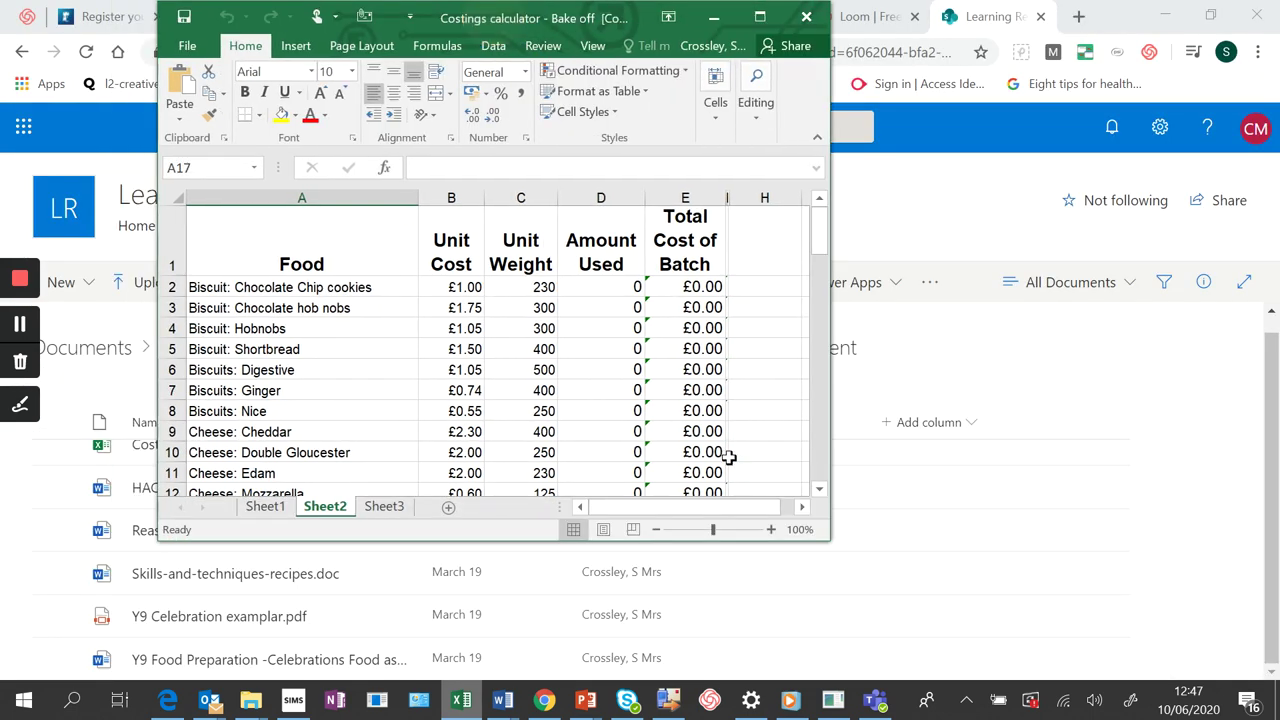
pyautogui.moveTo(830, 541); pyautogui.dragTo(952, 680)
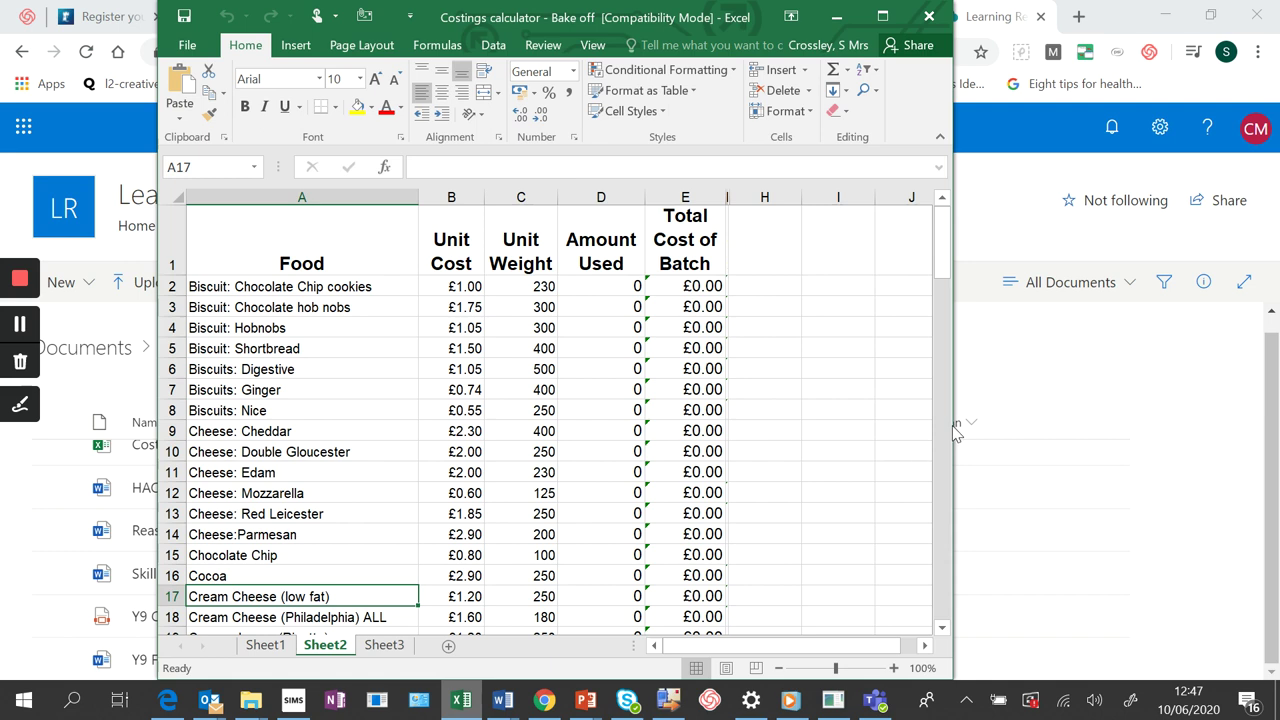
pyautogui.moveTo(952, 424); pyautogui.dragTo(757, 409)
pyautogui.moveTo(472, 20); pyautogui.dragTo(316, 33)
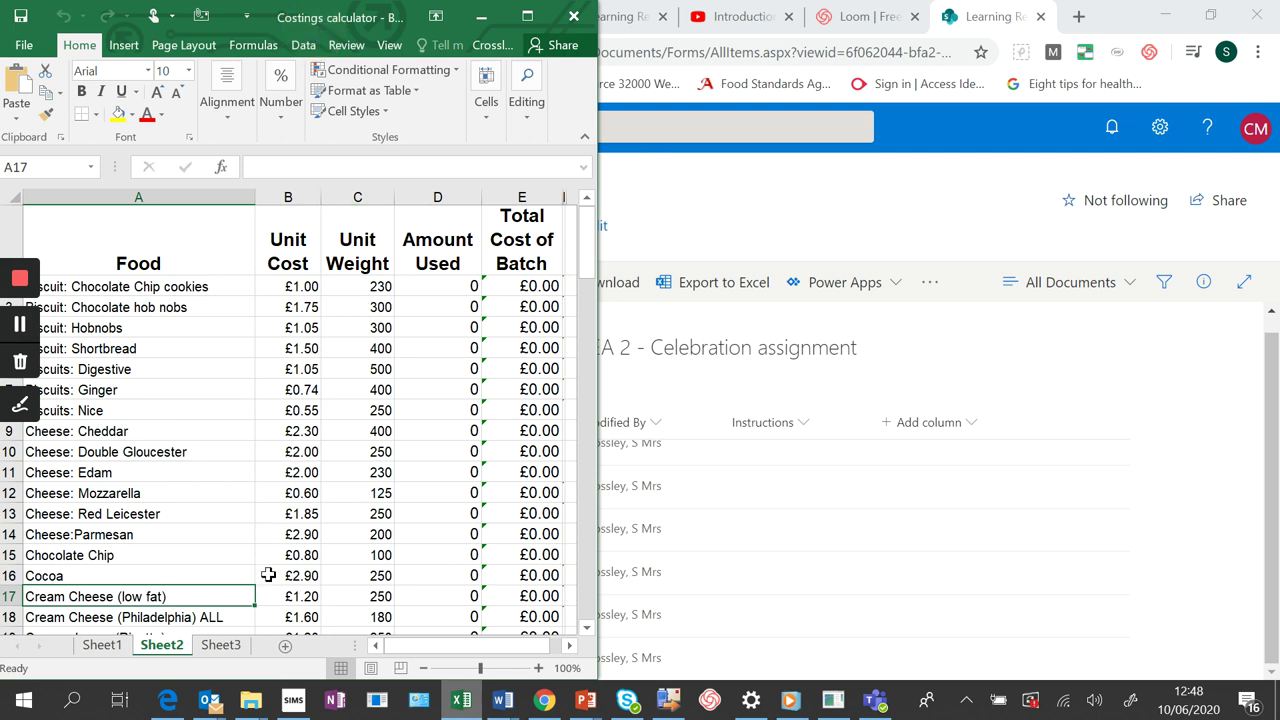
# - Switch to the running PowerPoint slide show of the NEA2 presentation and exit it
pyautogui.click(580, 708)
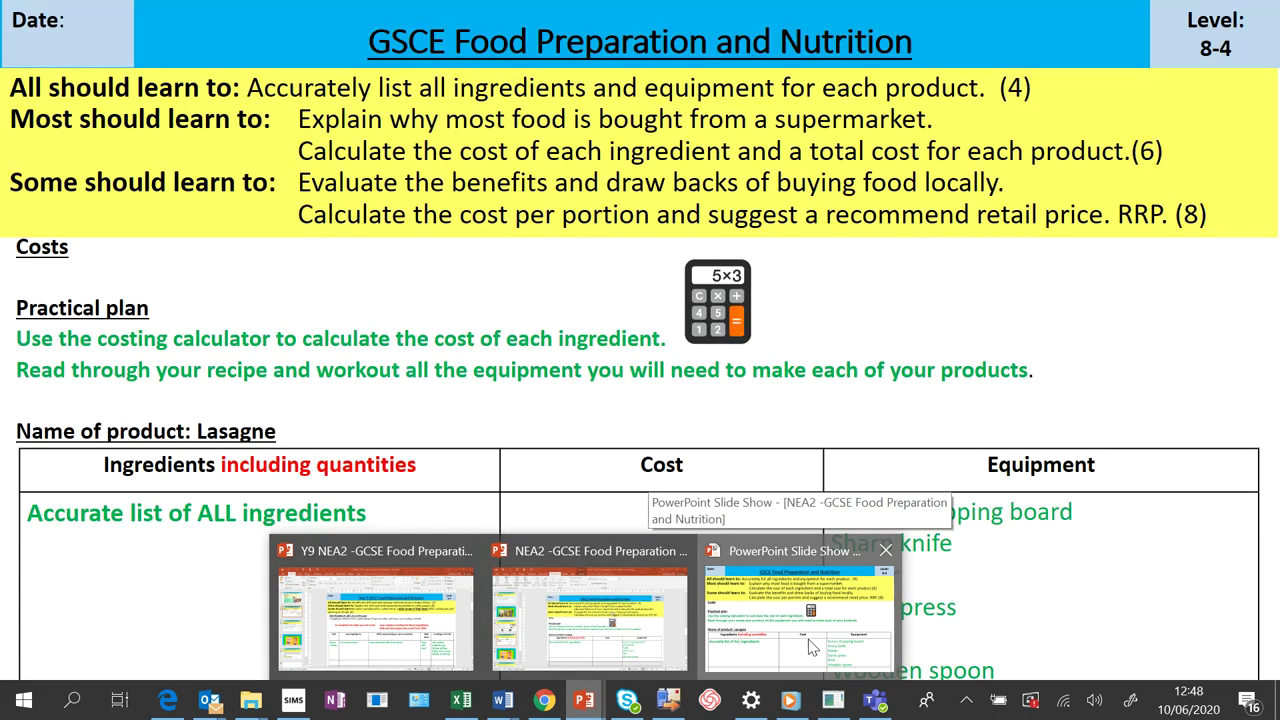
pyautogui.click(810, 645)
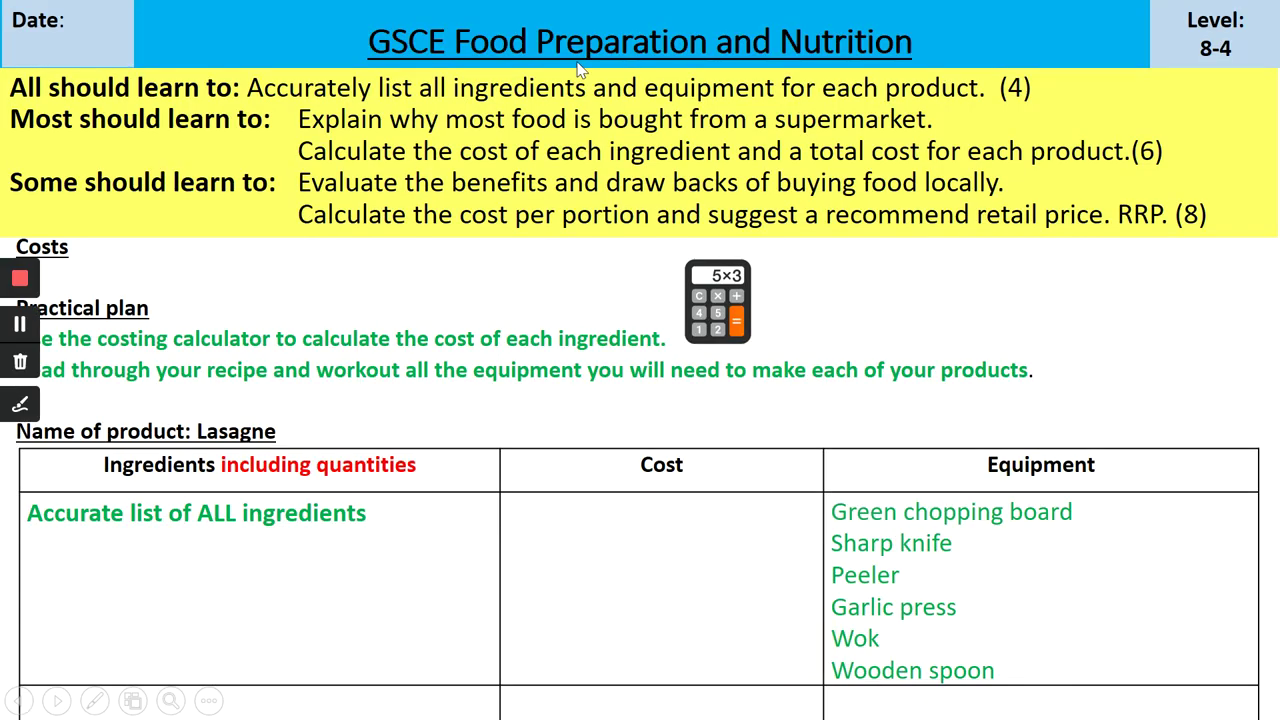
pyautogui.hotkey('alt', 'Tab')
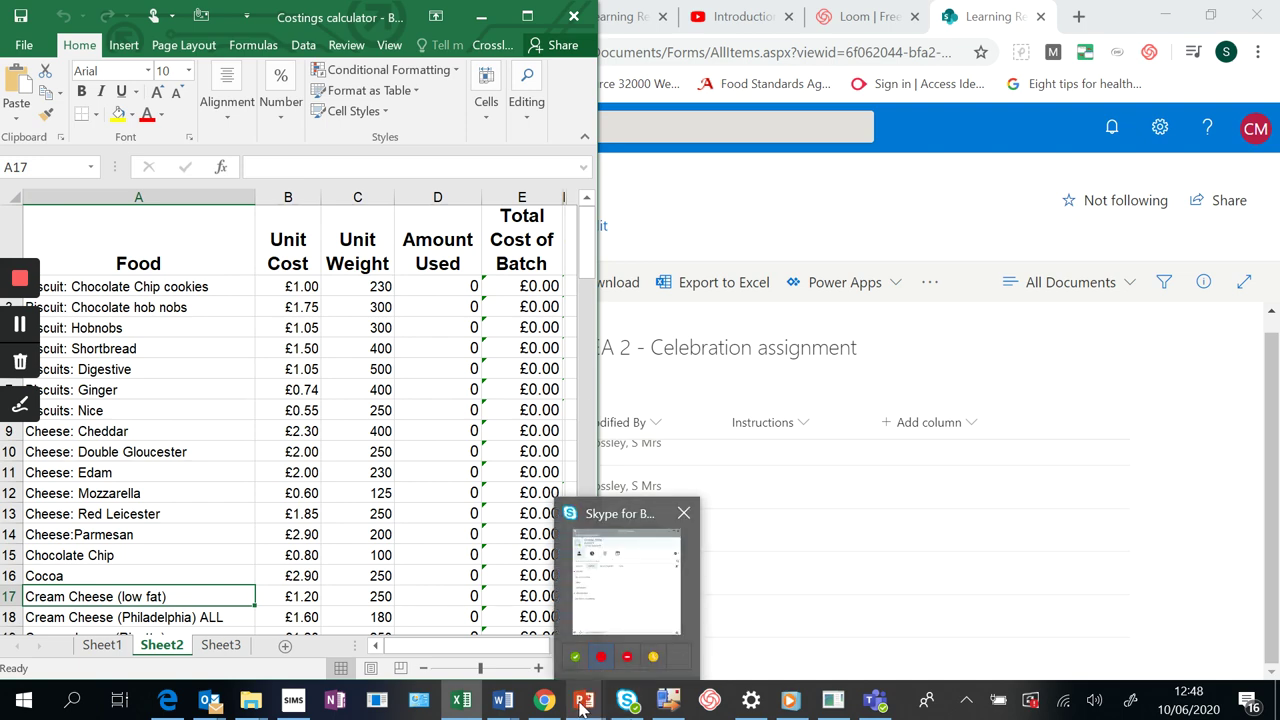
# - Bring up the NEA2 presentation in PowerPoint and arrange it side by side with the Costings calculator workbook
pyautogui.moveTo(585, 698)
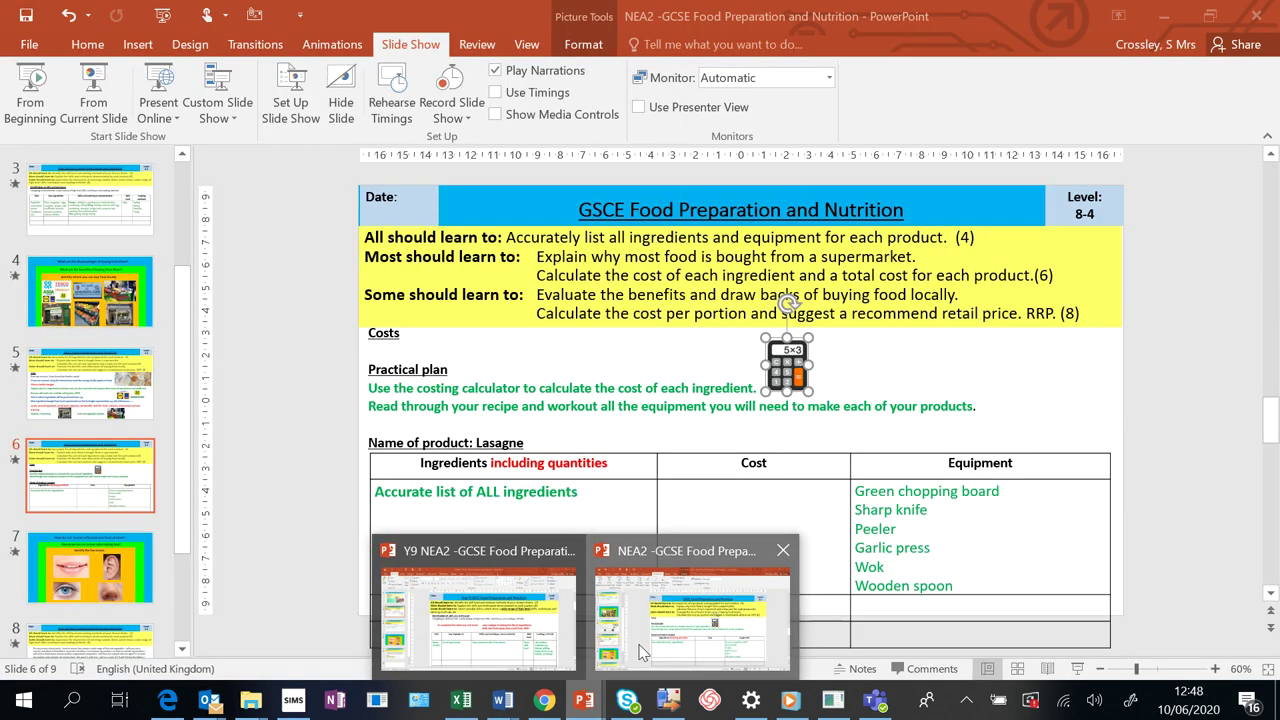
pyautogui.click(643, 648)
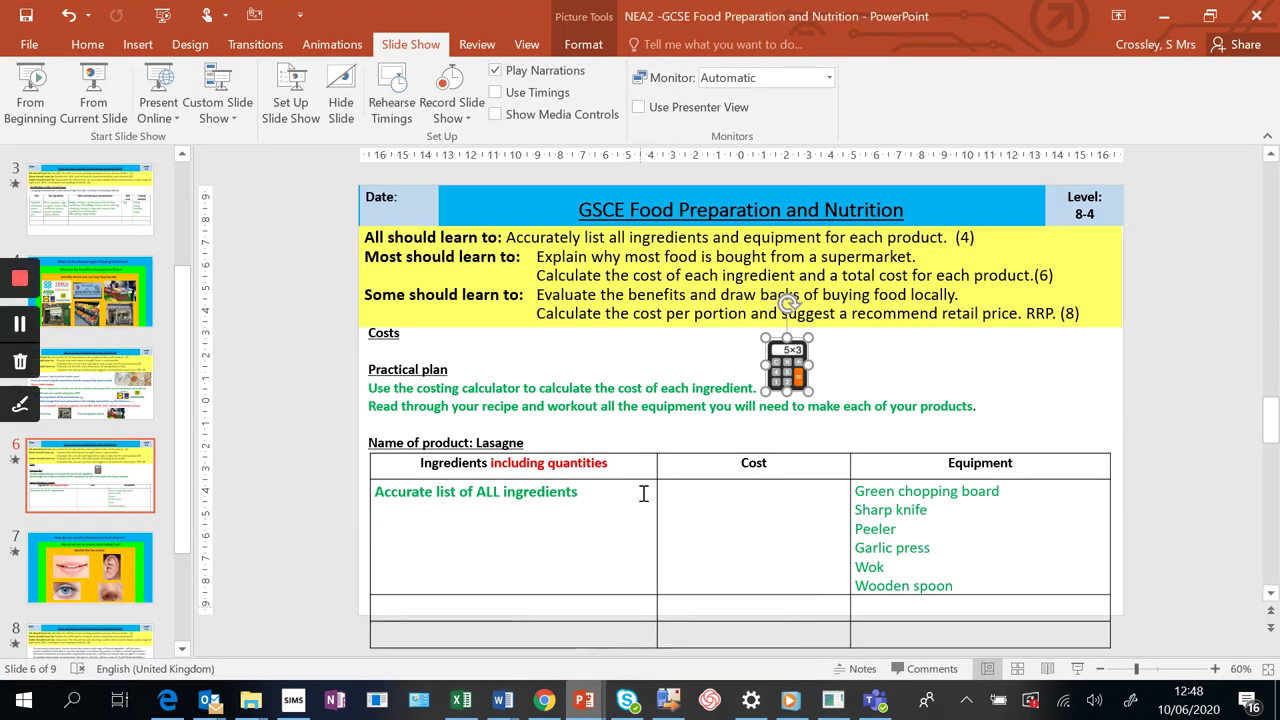
pyautogui.moveTo(538, 16); pyautogui.dragTo(1279, 129)
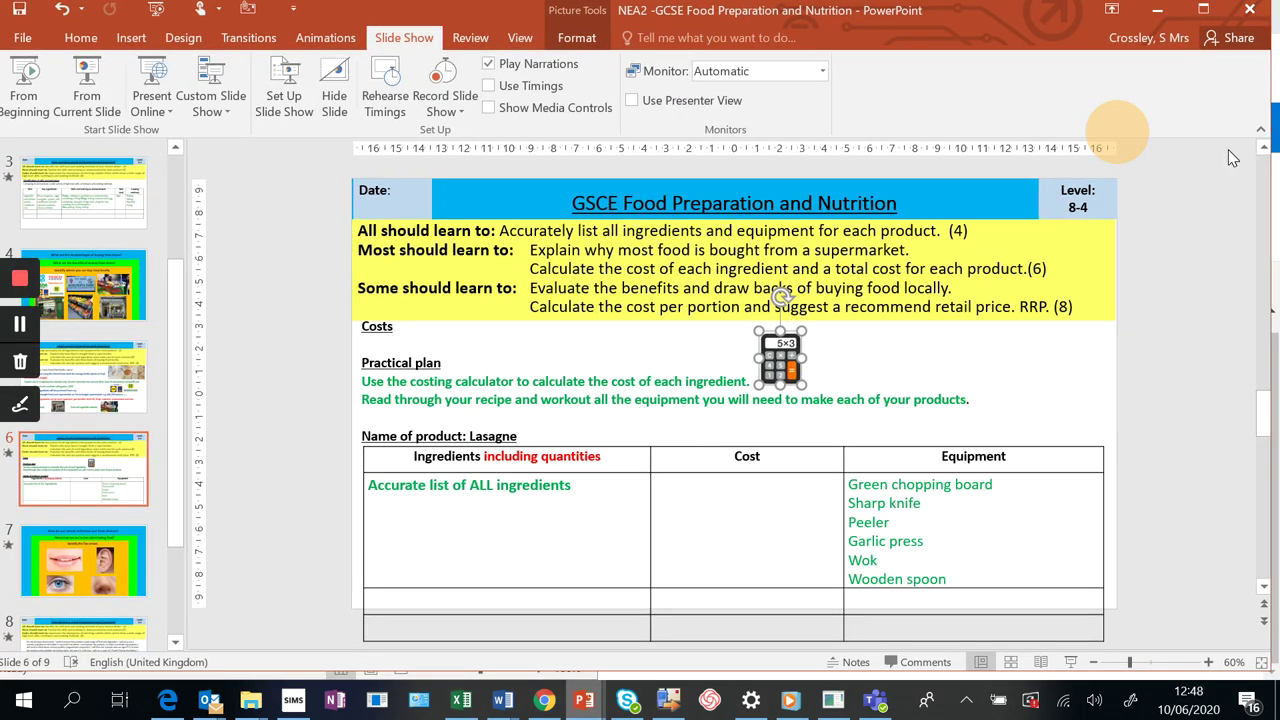
pyautogui.click(300, 350)
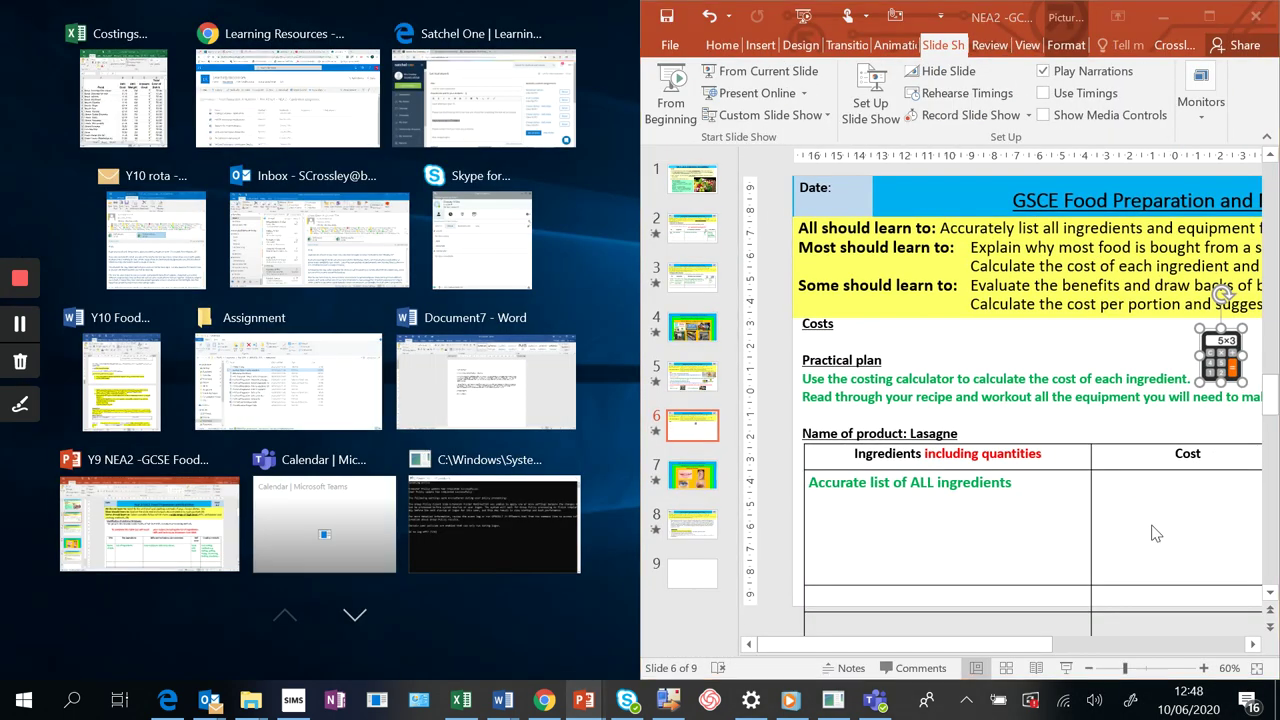
pyautogui.click(110, 121)
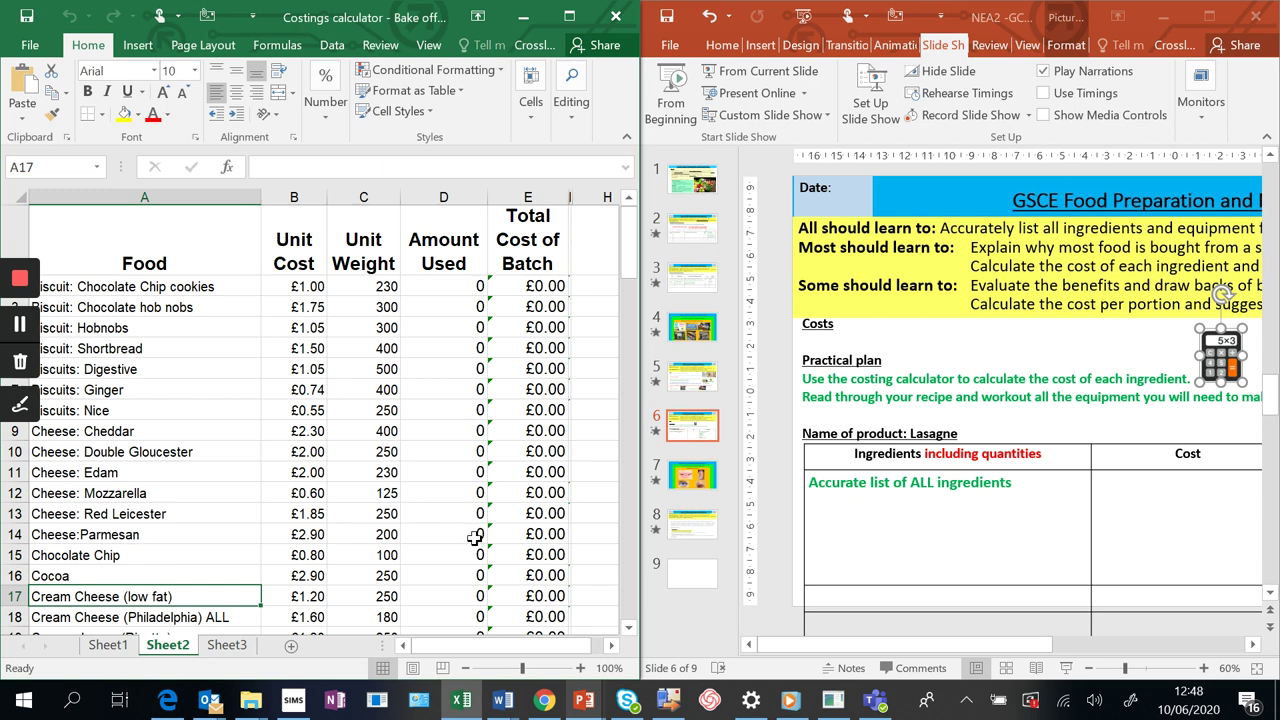
# - Replace the text "Accurate list of ALL ingredients" in the Lasagne table with "1 onion"
pyautogui.click(1017, 482)
pyautogui.moveTo(1017, 482); pyautogui.dragTo(809, 482)
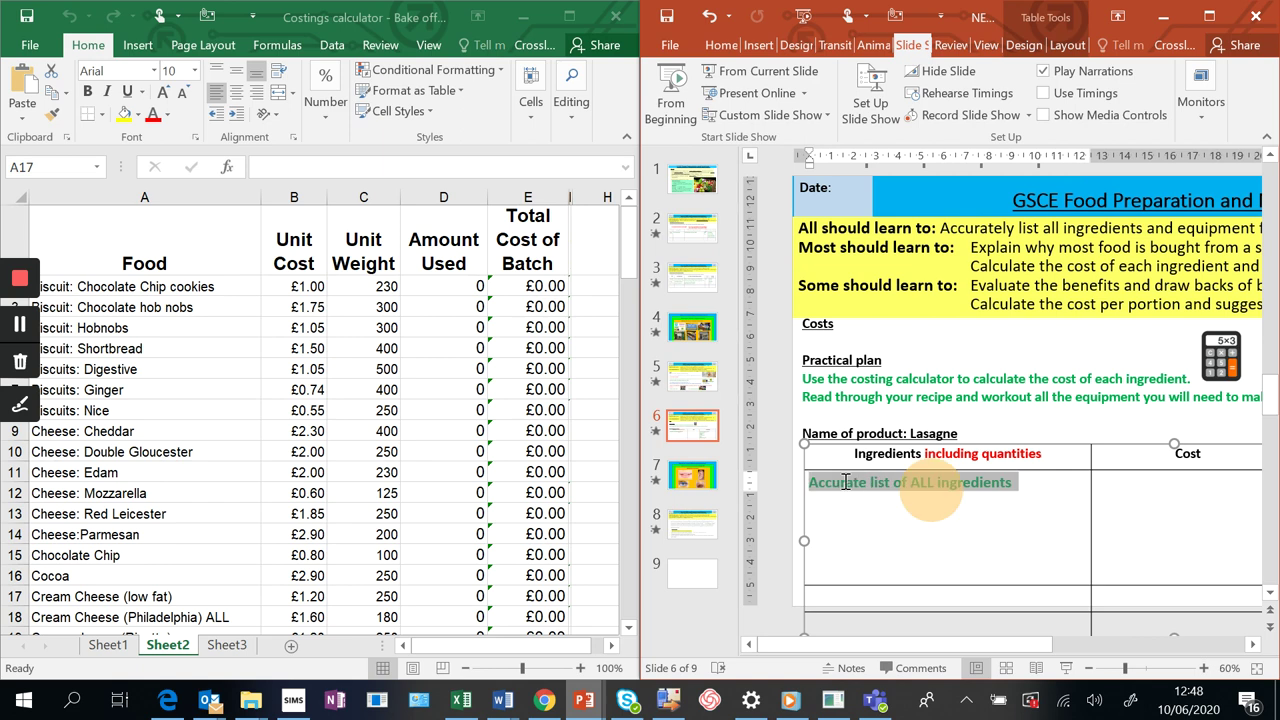
pyautogui.write('1.')
pyautogui.write(' o')
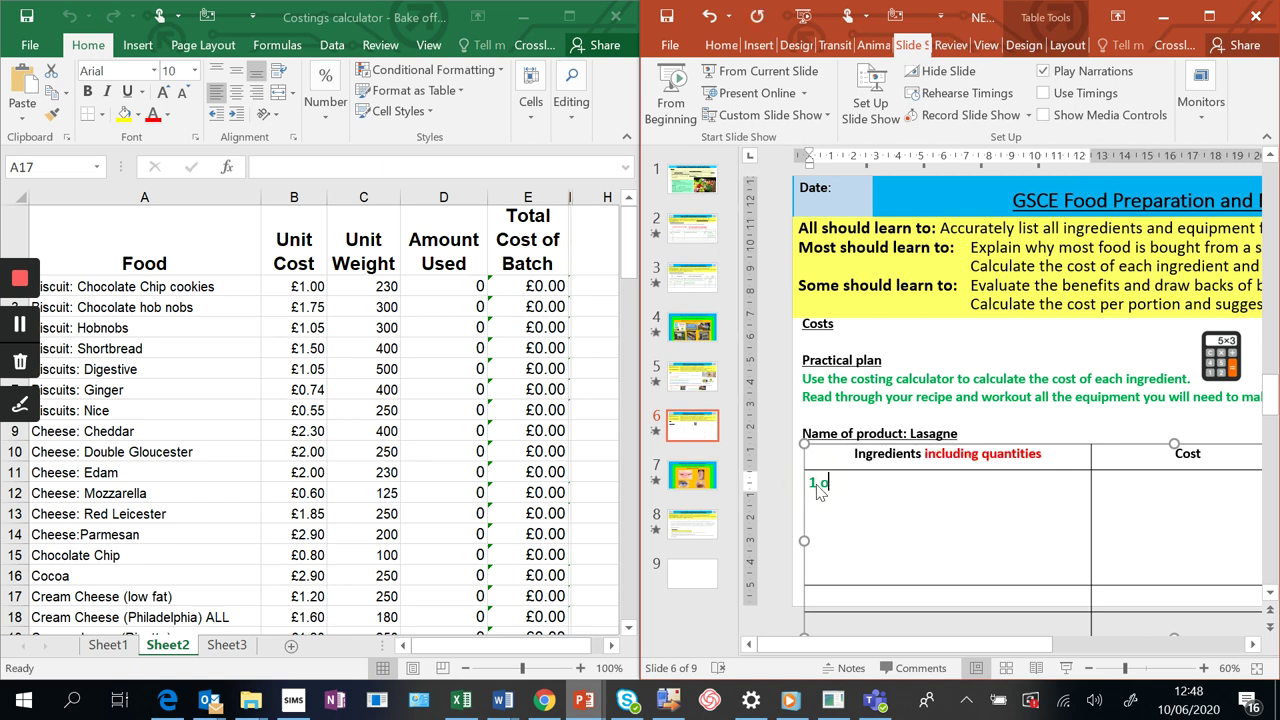
pyautogui.write('nion')
# - Set the amount used for Veg: Onions to 1 in the Costings calculator
pyautogui.click(630, 258)
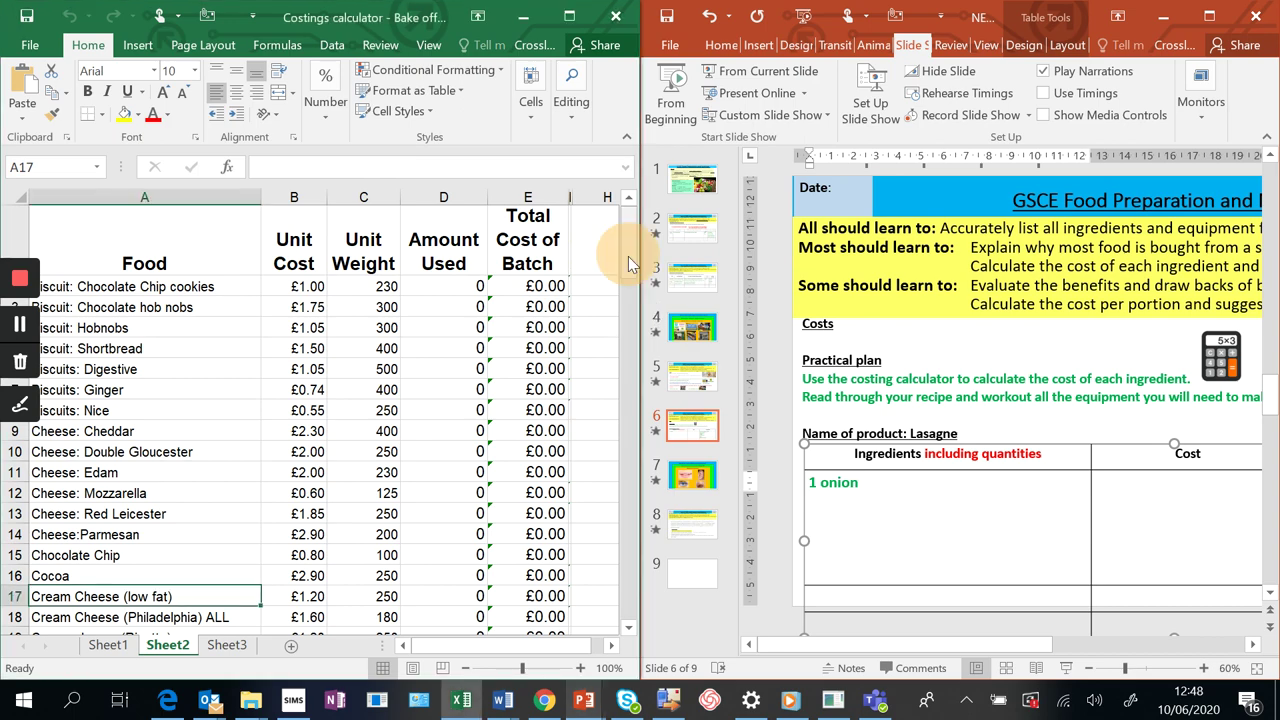
pyautogui.moveTo(630, 268); pyautogui.dragTo(632, 500)
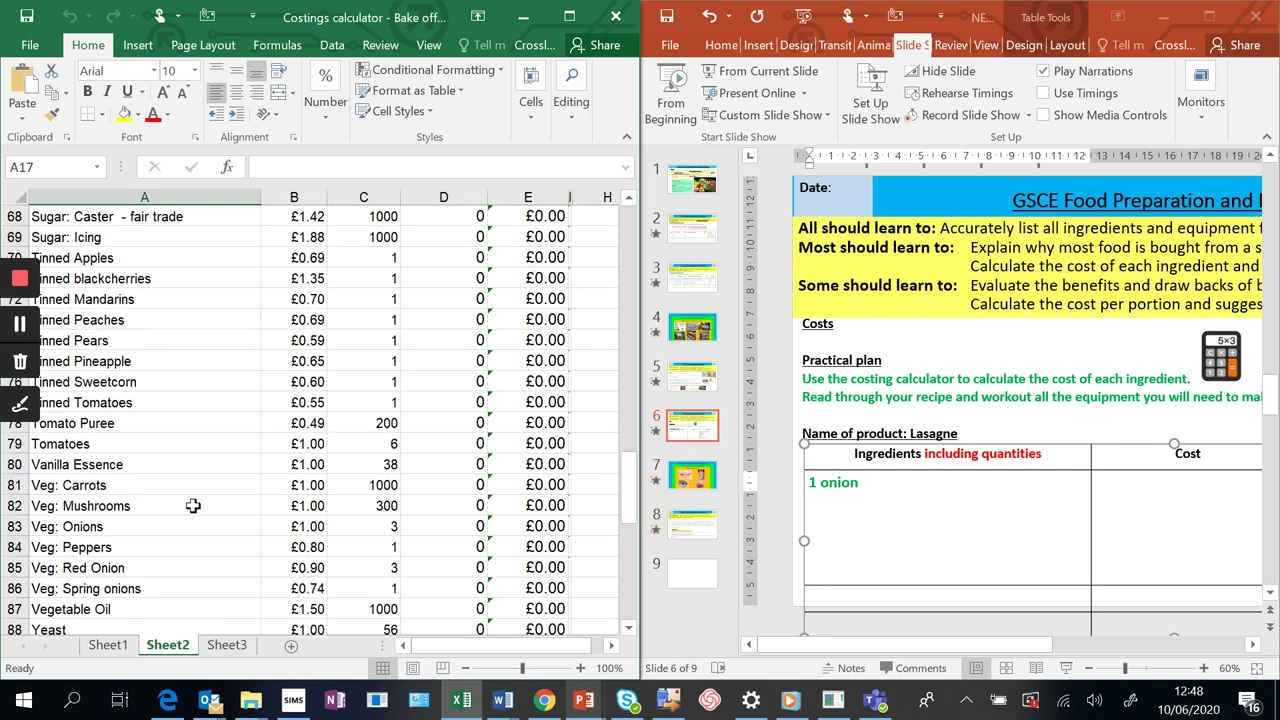
pyautogui.click(188, 522)
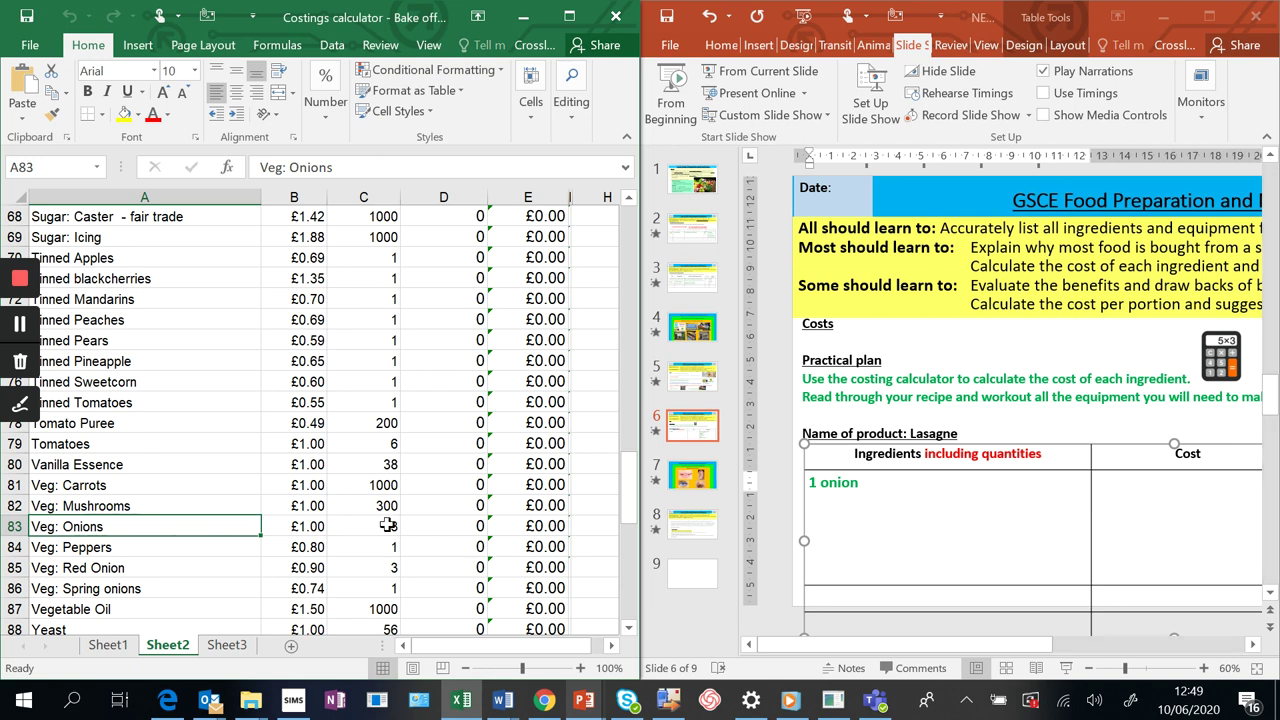
pyautogui.click(466, 526)
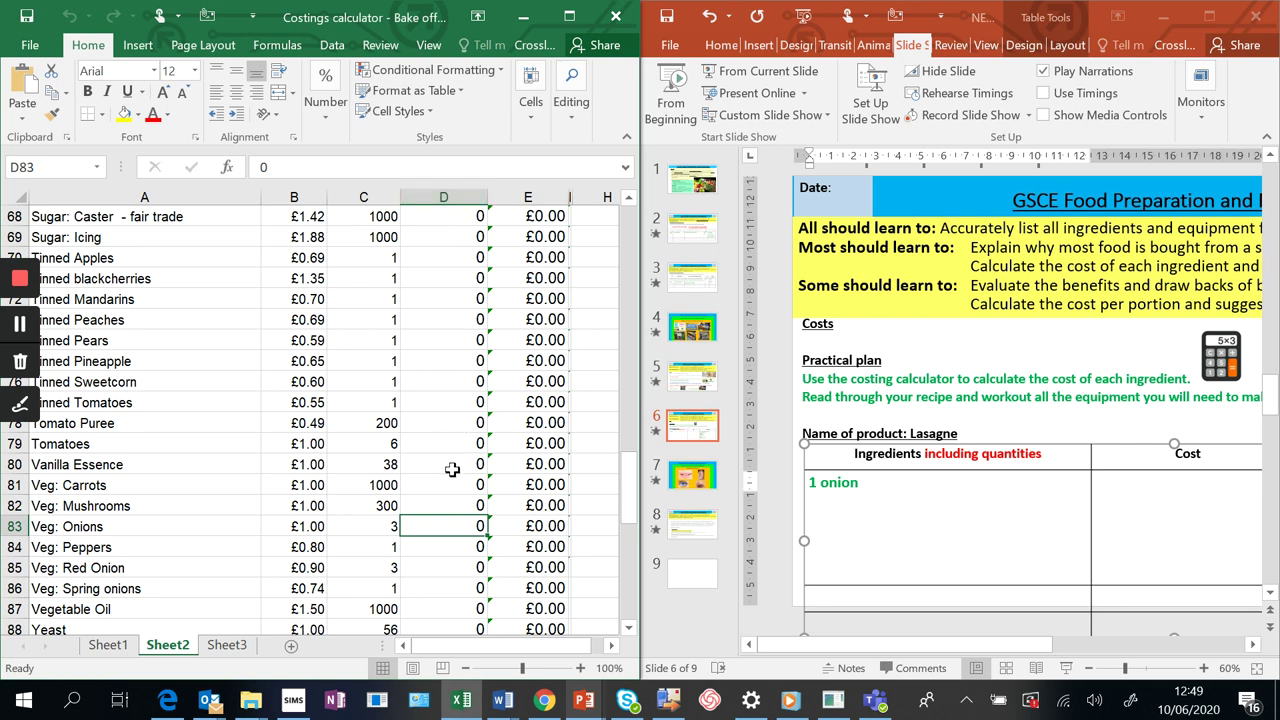
pyautogui.write('1')
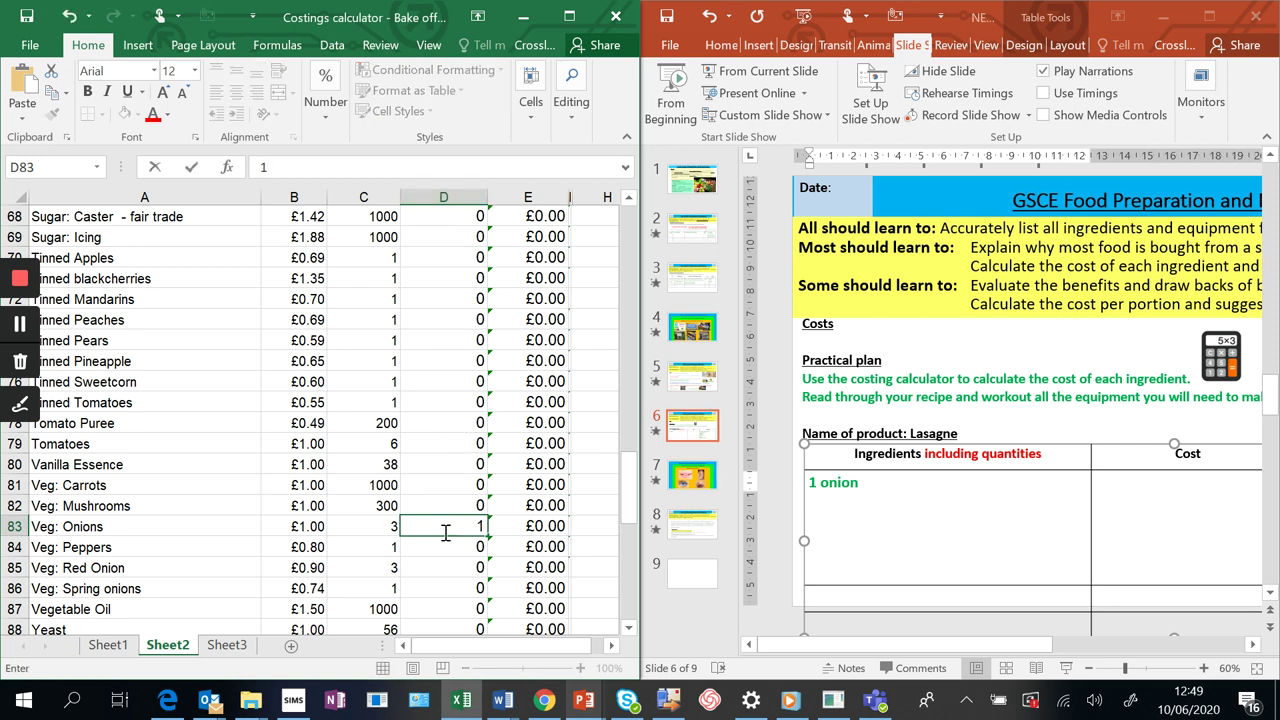
pyautogui.press('Return')
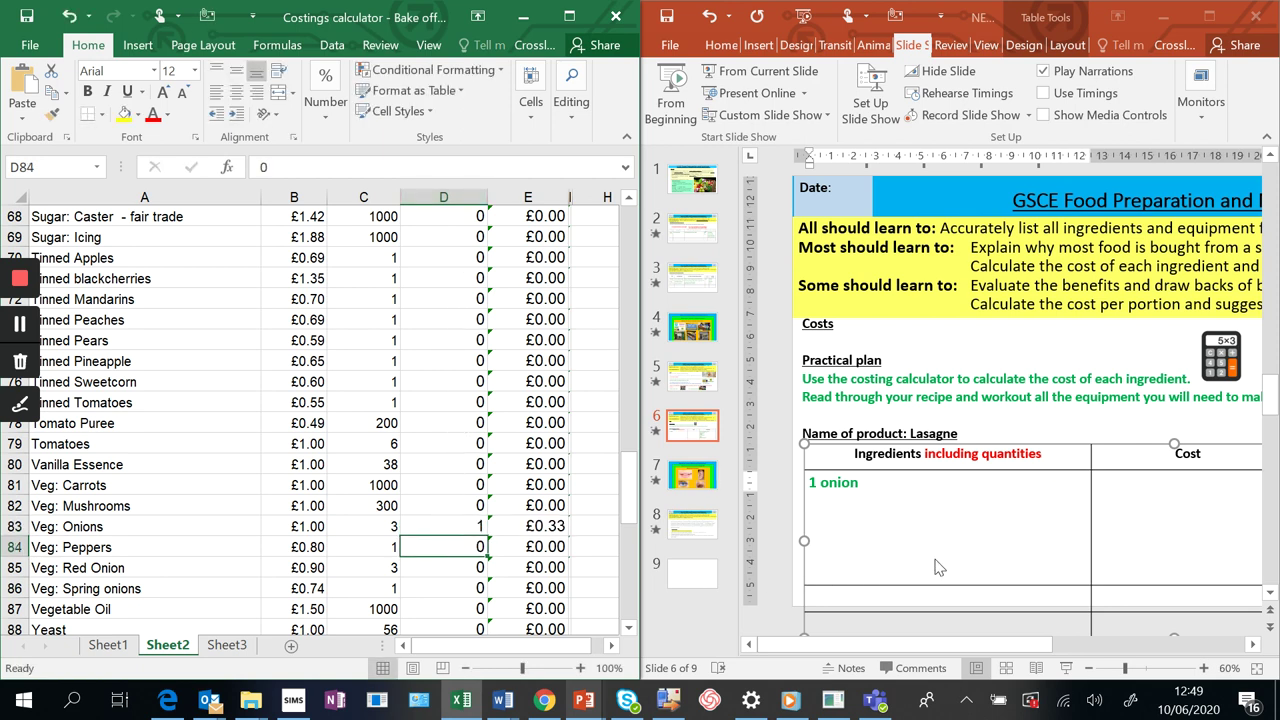
# - In the slide's Lasagne table, enter 33p as the onion's cost and add "1 clove garlic" with a cost of 5p
pyautogui.click(1108, 484)
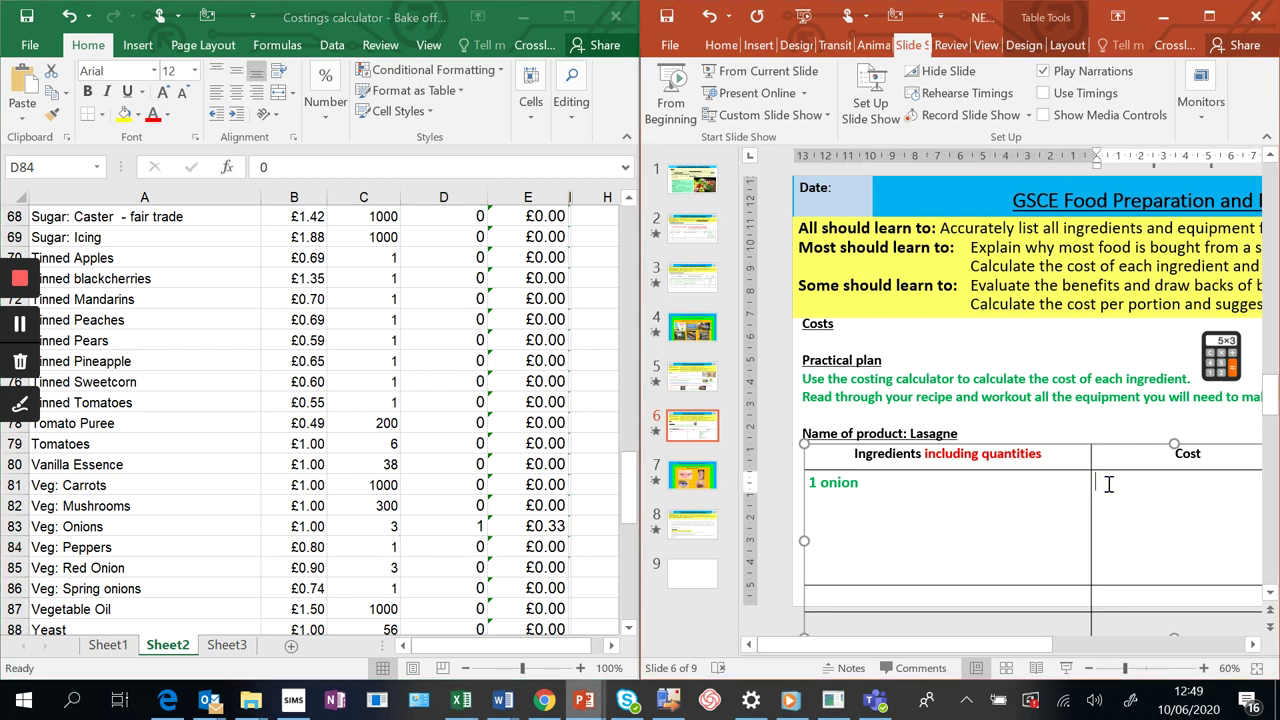
pyautogui.write('33p')
pyautogui.click(886, 483)
pyautogui.press('Return')
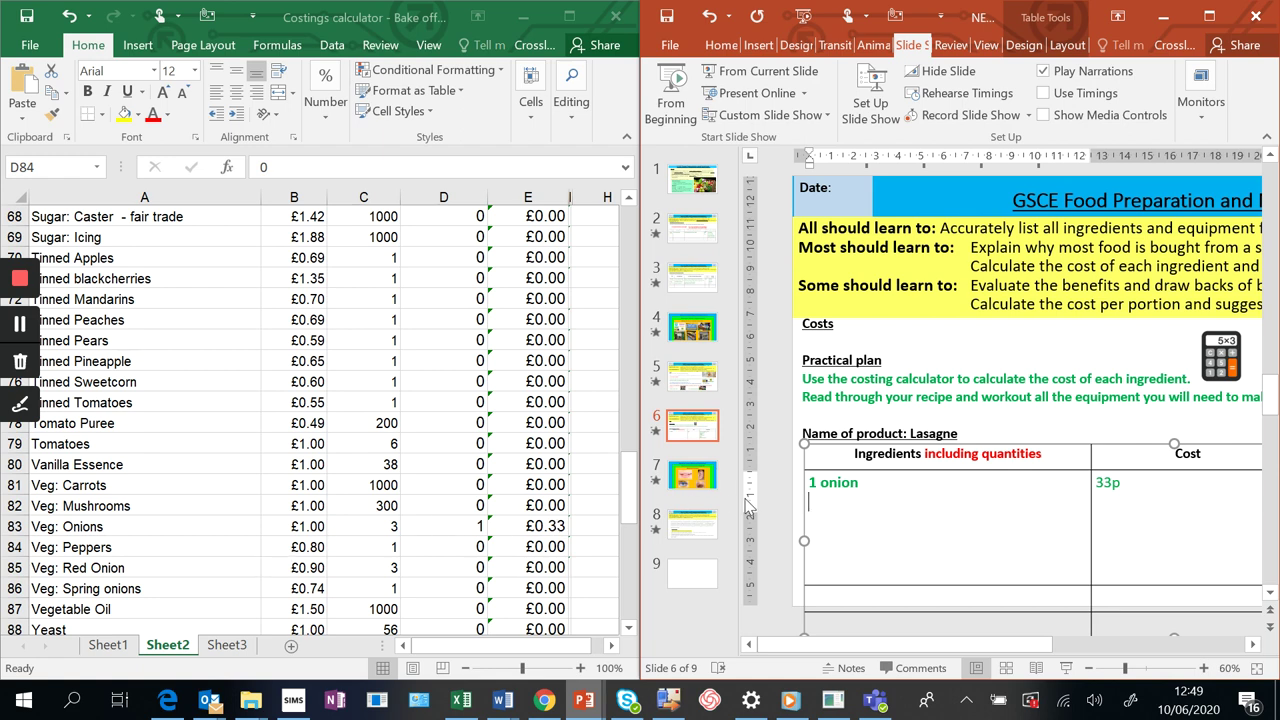
pyautogui.write('1 clove garlic')
pyautogui.click(1133, 492)
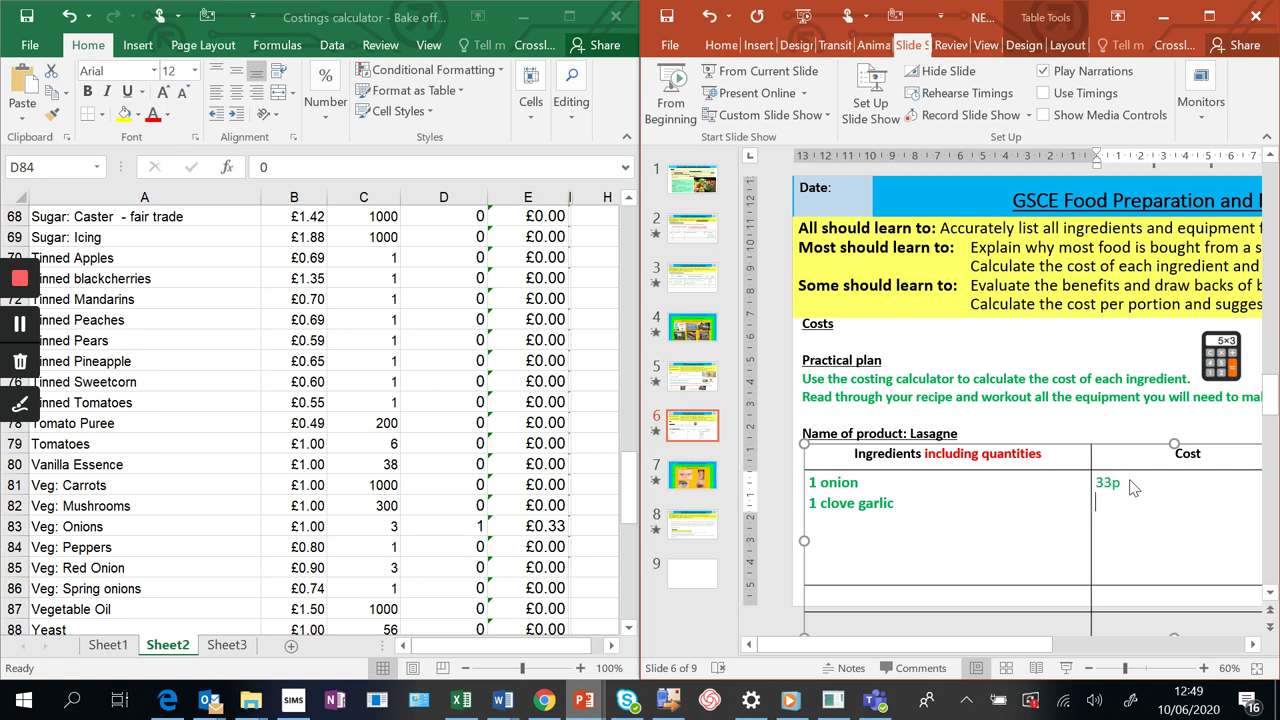
pyautogui.write('5p')
pyautogui.click(921, 503)
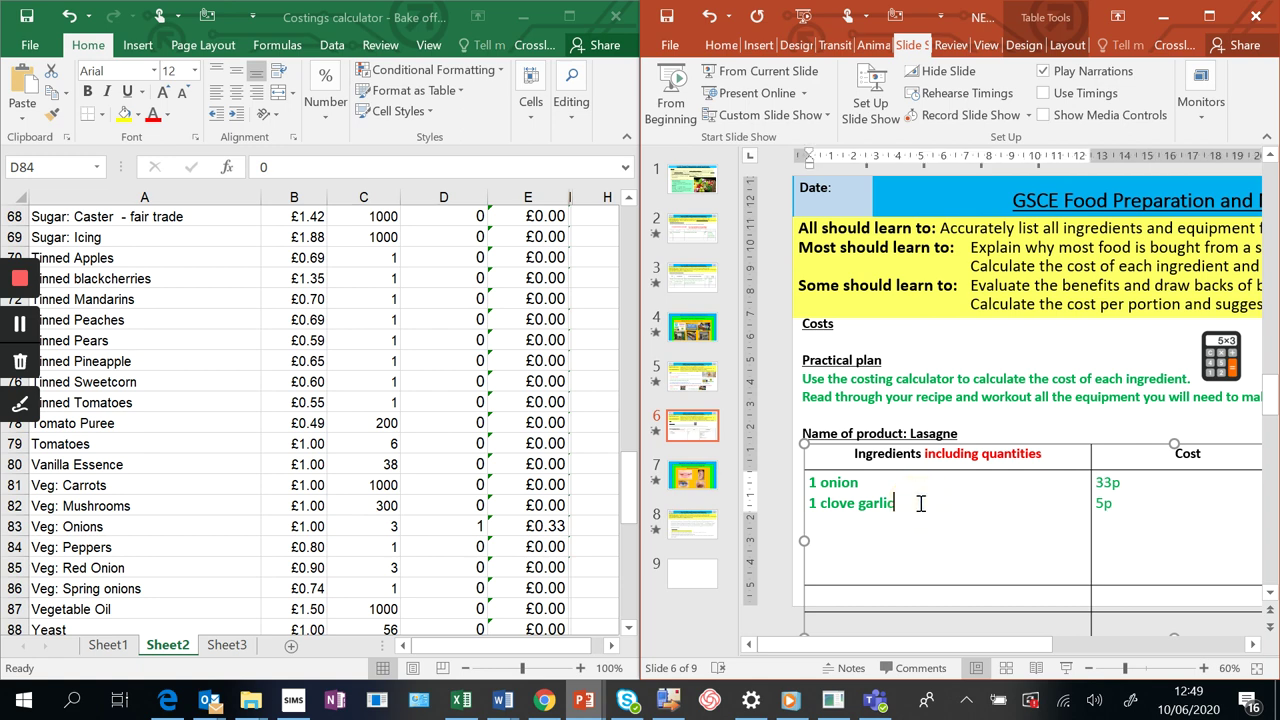
pyautogui.press('Return')
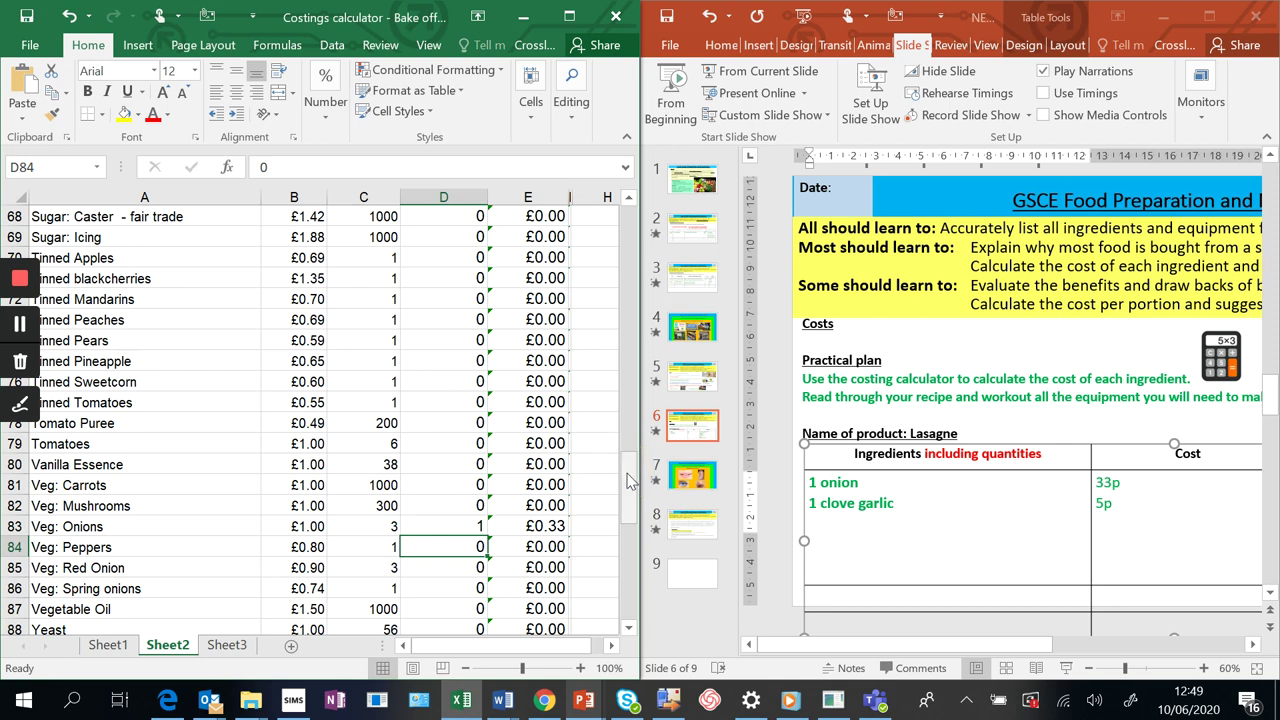
# - Set the amount used for Flour: Plain (basic) to 25 in the Costings calculator
pyautogui.moveTo(624, 471); pyautogui.dragTo(617, 395)
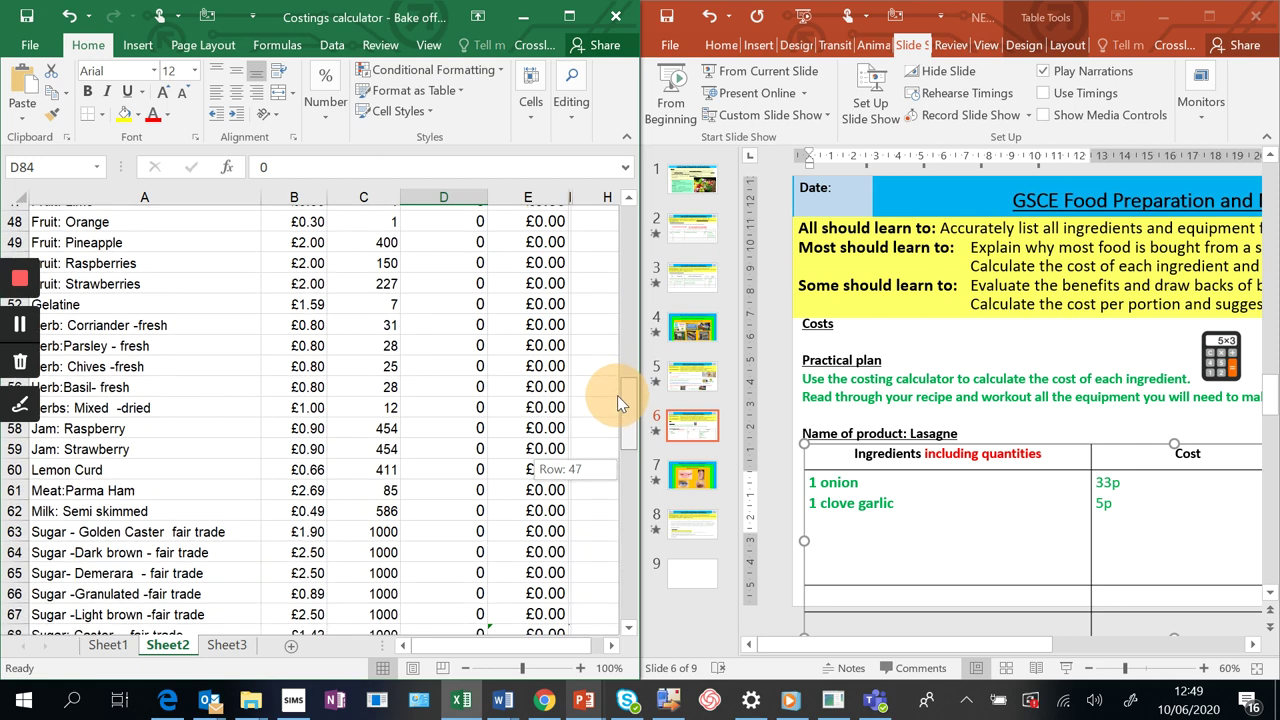
pyautogui.click(946, 527)
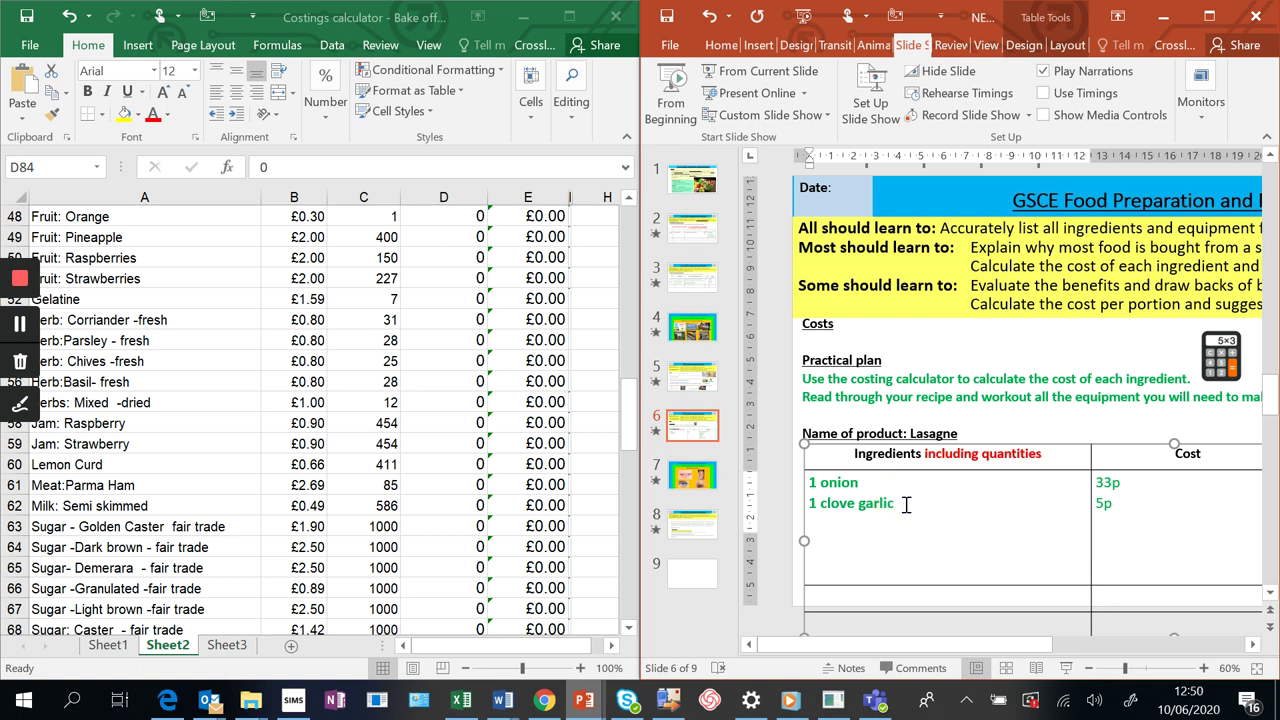
pyautogui.click(630, 438)
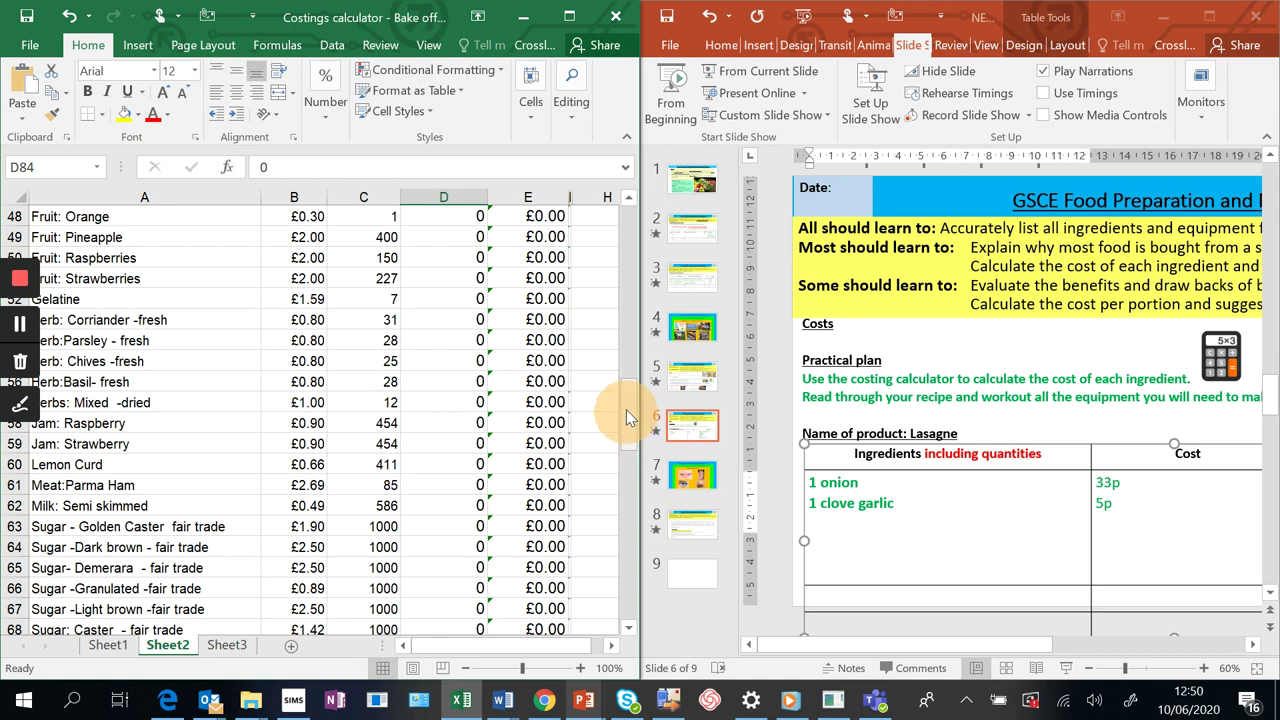
pyautogui.moveTo(626, 413); pyautogui.dragTo(614, 326)
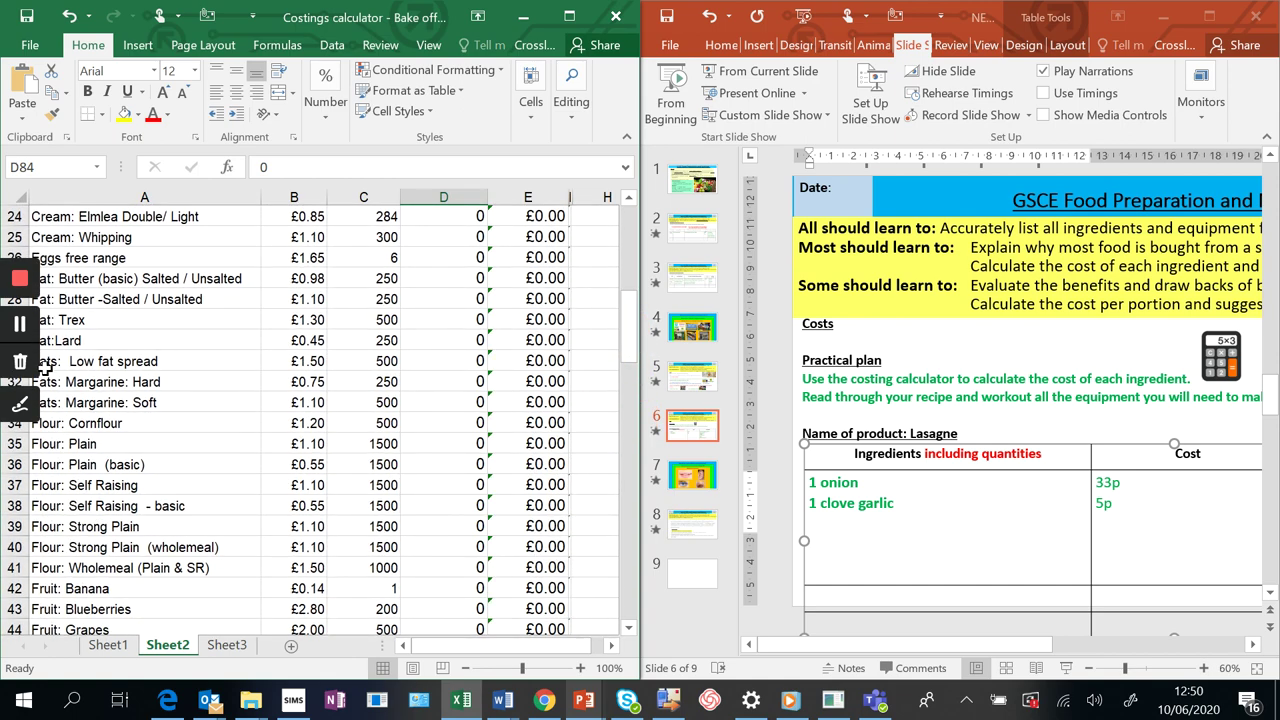
pyautogui.click(58, 466)
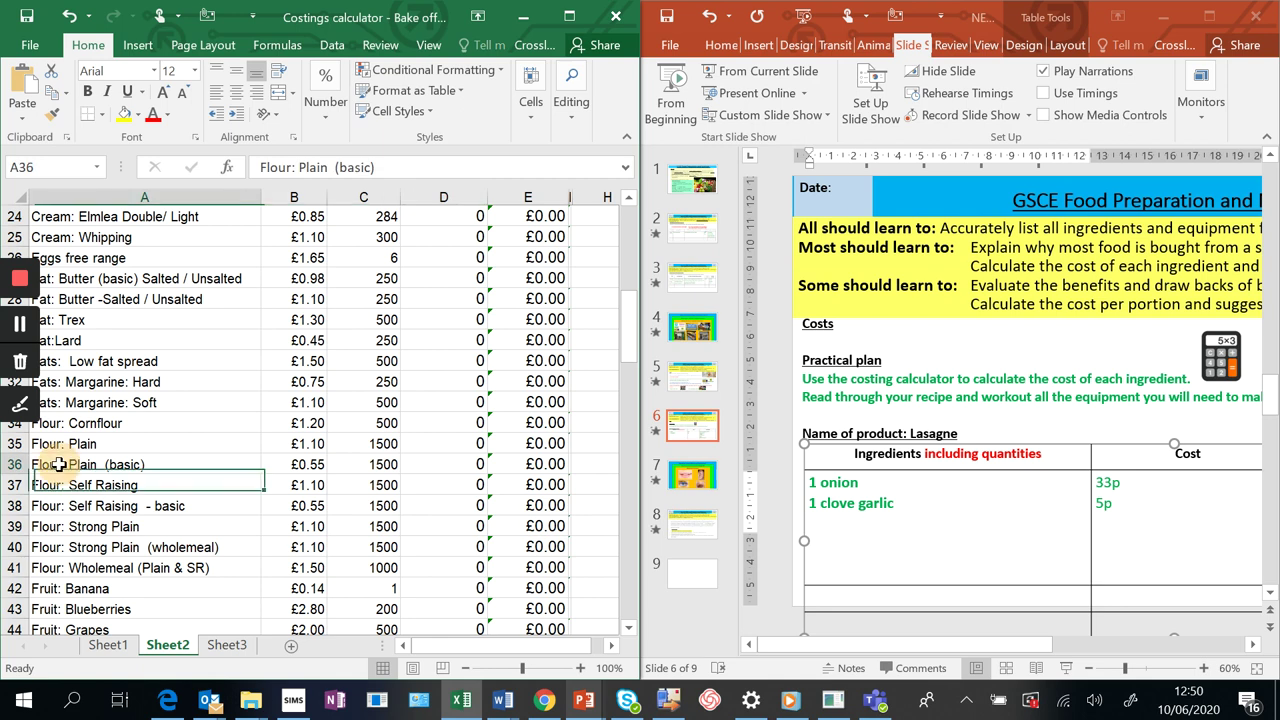
pyautogui.click(437, 464)
pyautogui.write('25')
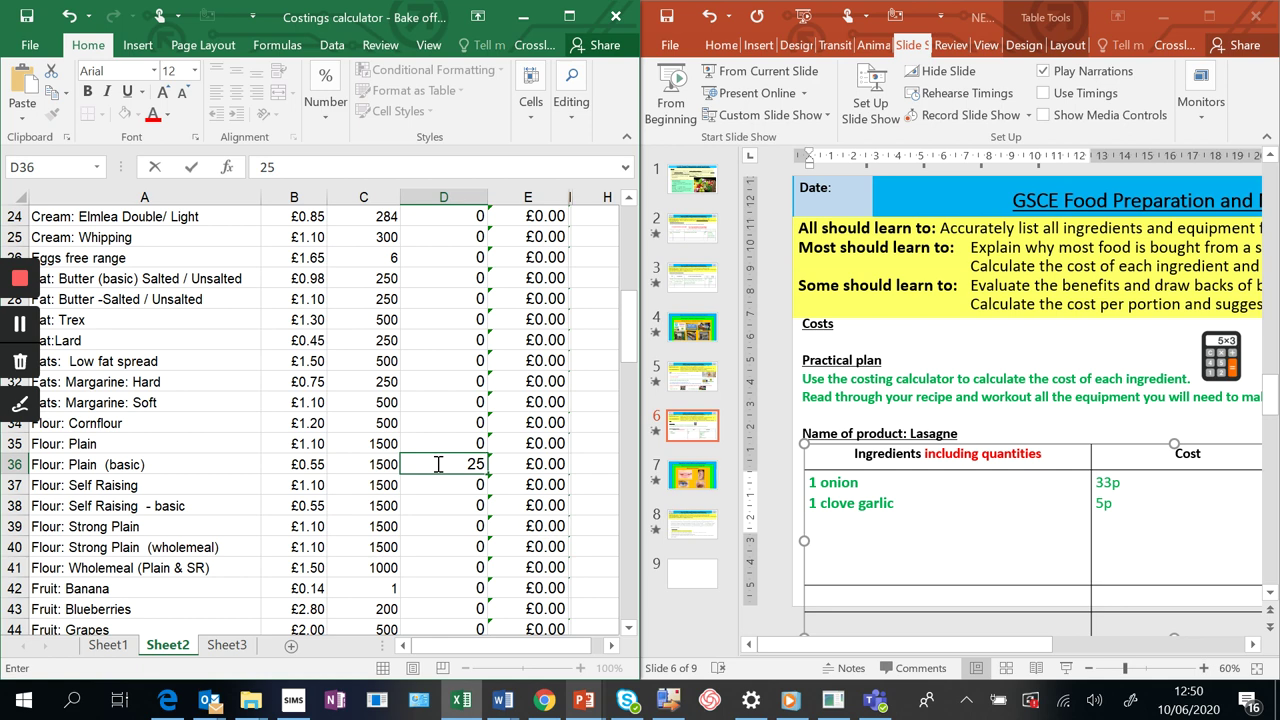
pyautogui.press('Return')
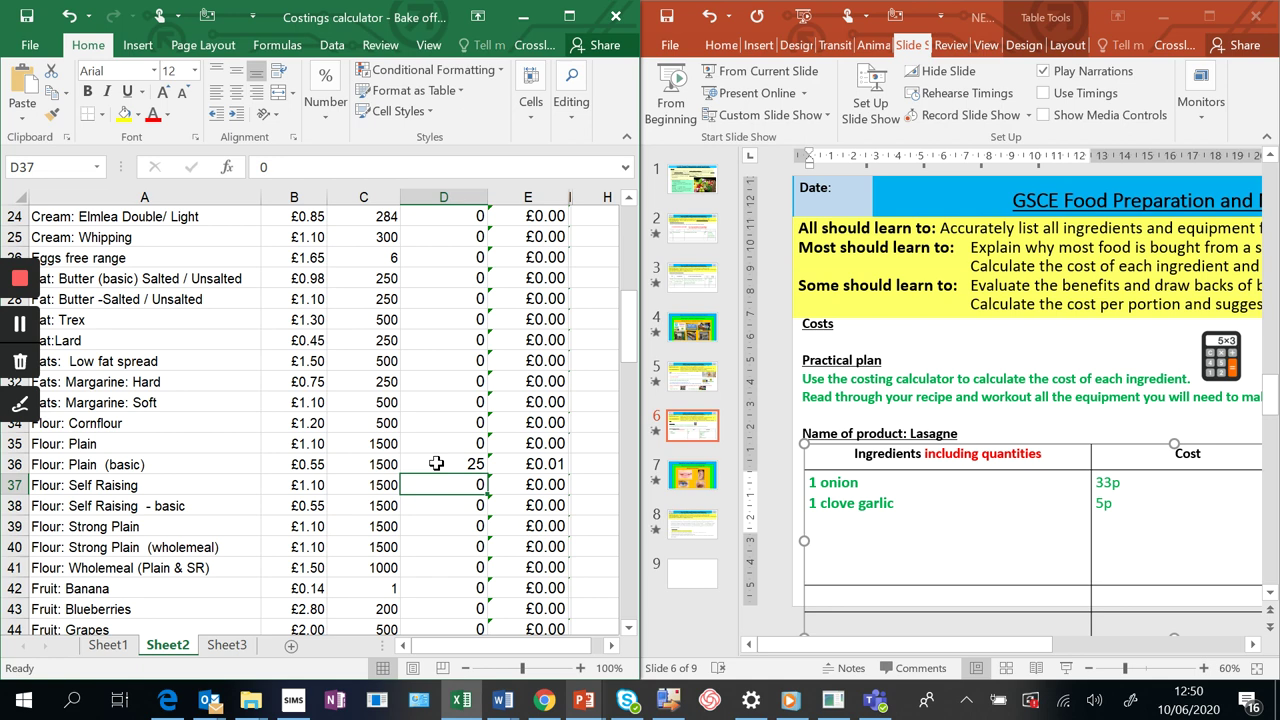
# - Set the amount used for Fruit: Blueberries to 100 in the Costings calculator
pyautogui.click(419, 587)
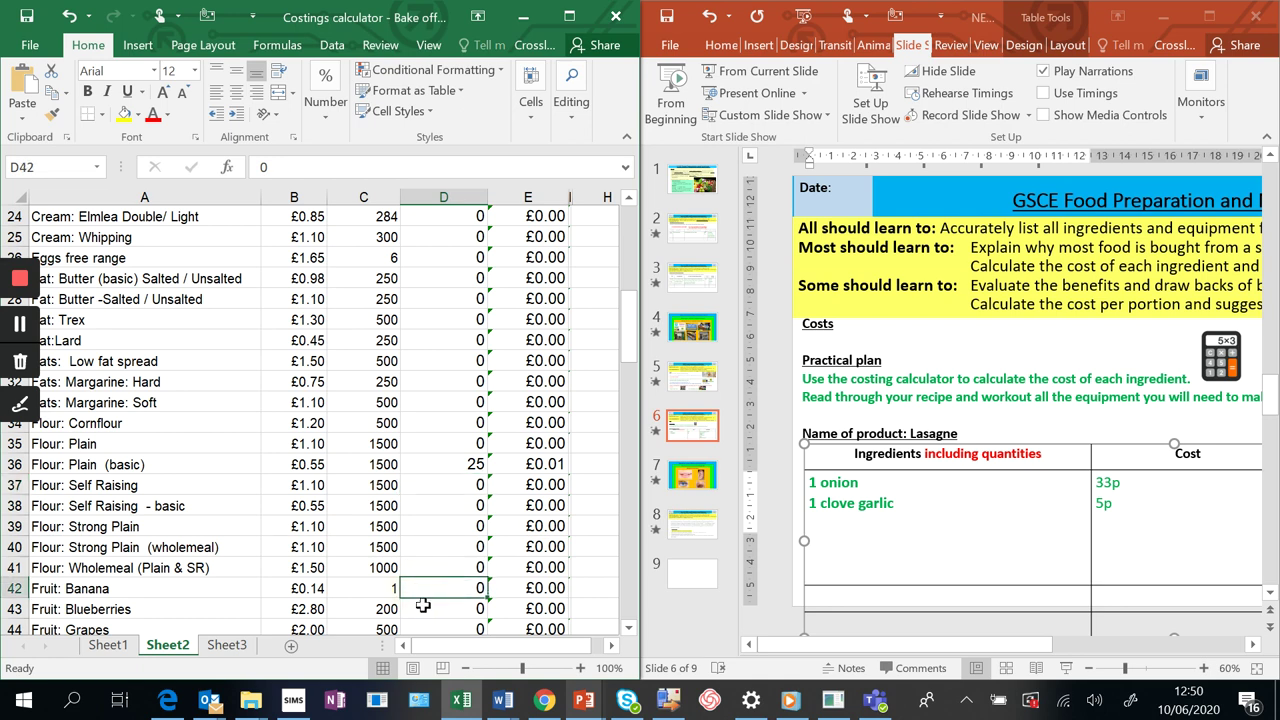
pyautogui.click(425, 607)
pyautogui.write('100')
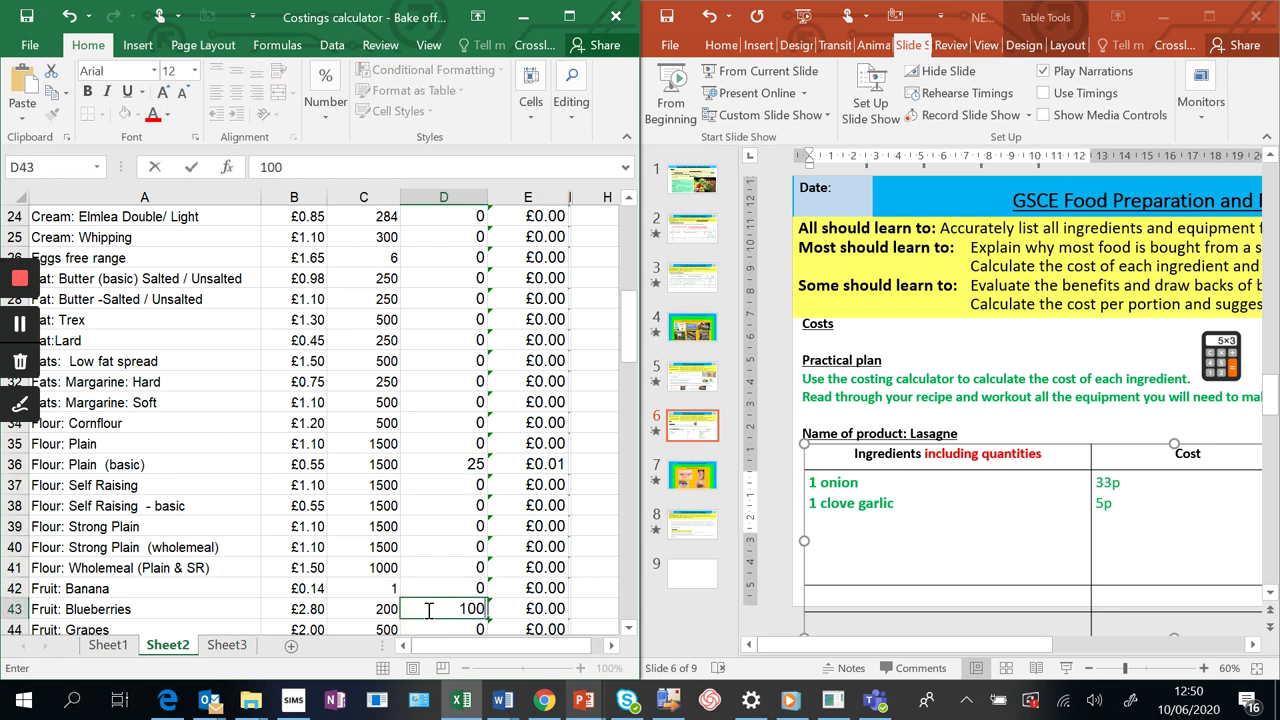
pyautogui.press('Return')
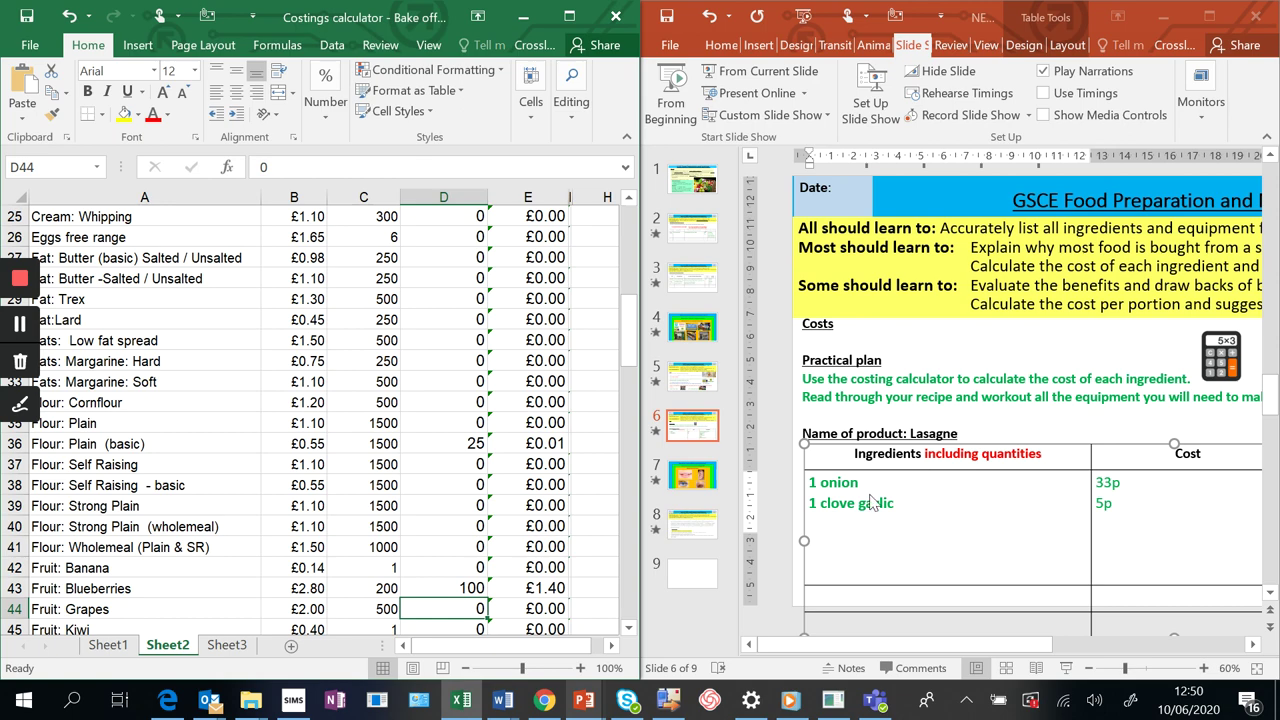
# - Switch to the Word document "Y10 Food Preparation -fruits & vegetables 20", maximise it and go to the total cost line below the first product table
pyautogui.click(502, 703)
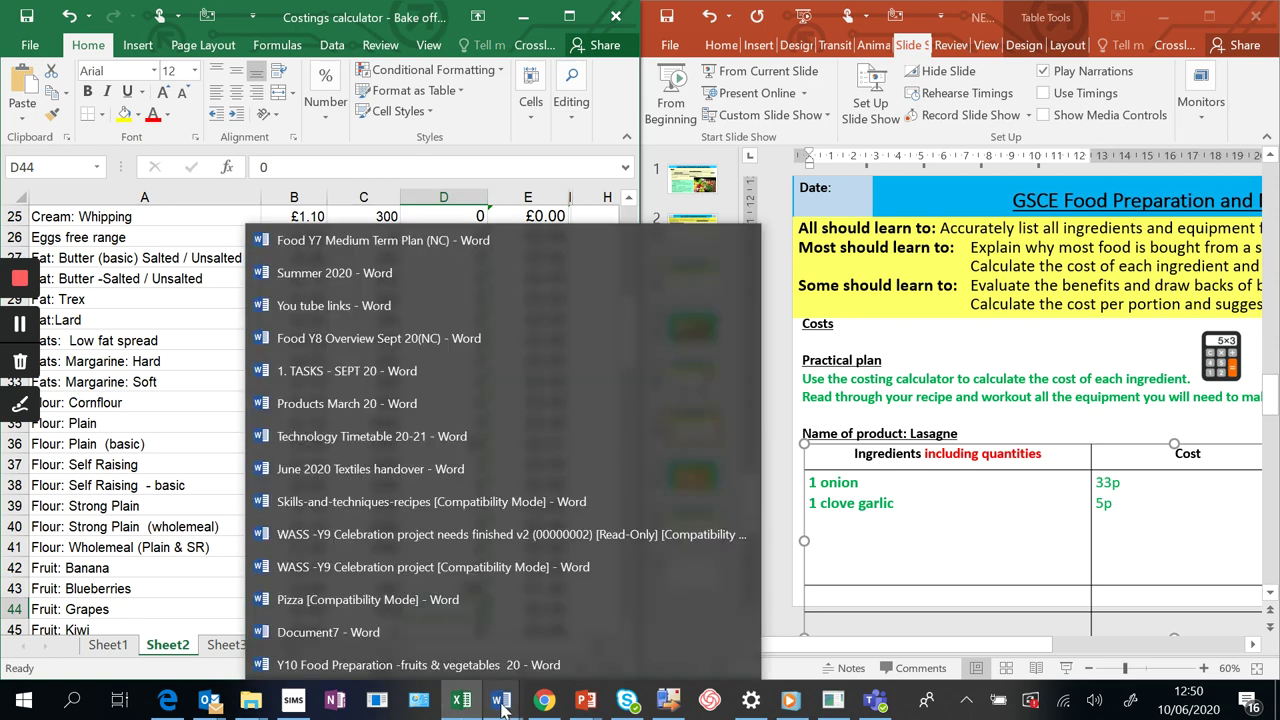
pyautogui.click(466, 665)
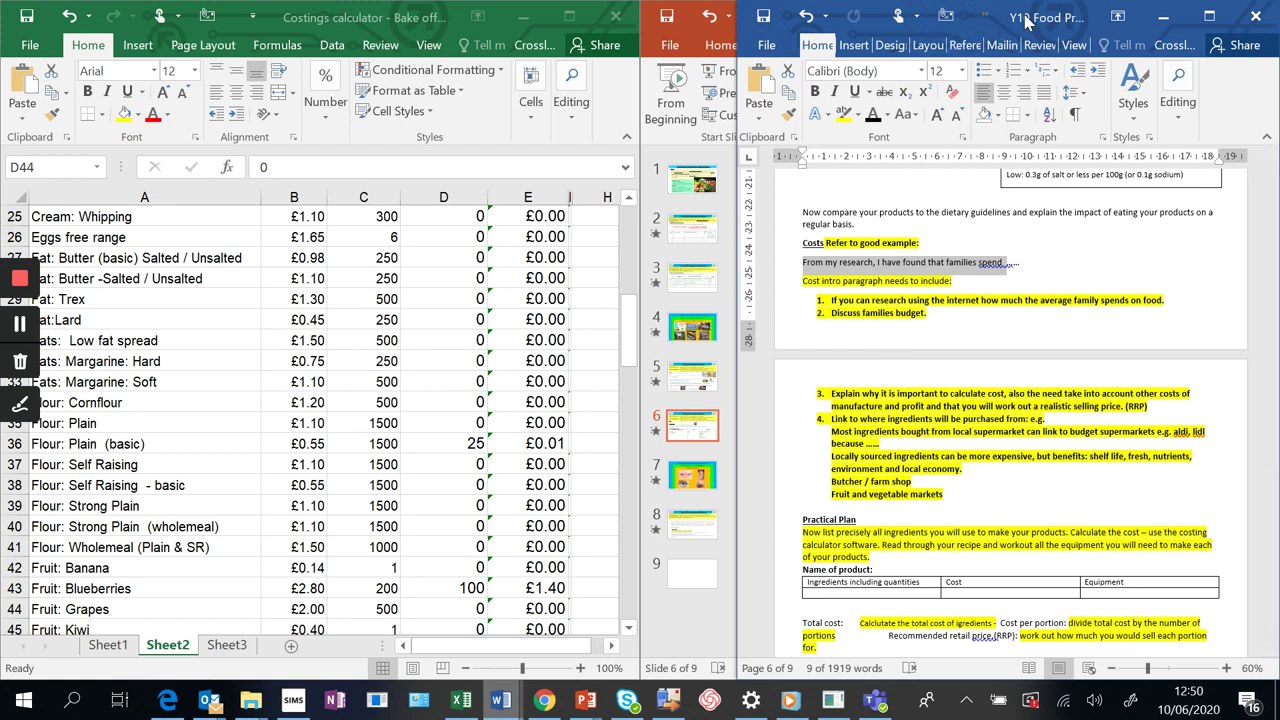
pyautogui.doubleClick(1027, 20)
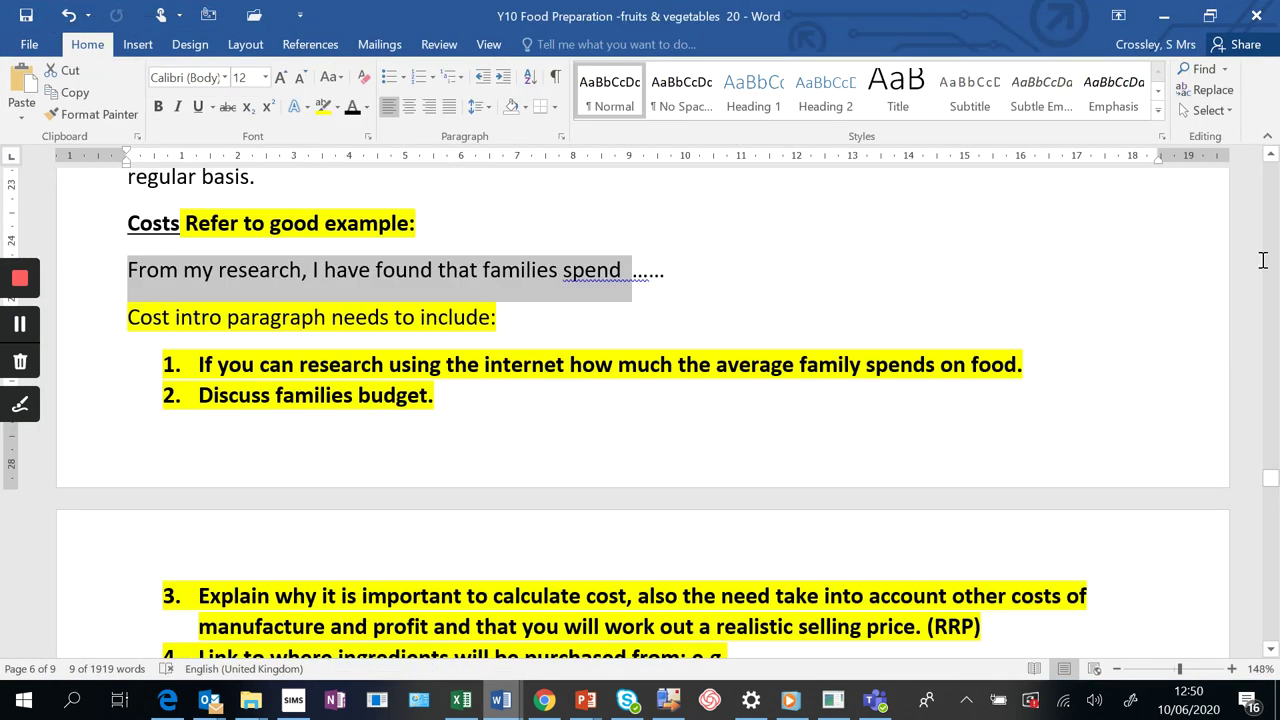
pyautogui.moveTo(1272, 480); pyautogui.dragTo(1273, 502)
pyautogui.click(545, 327)
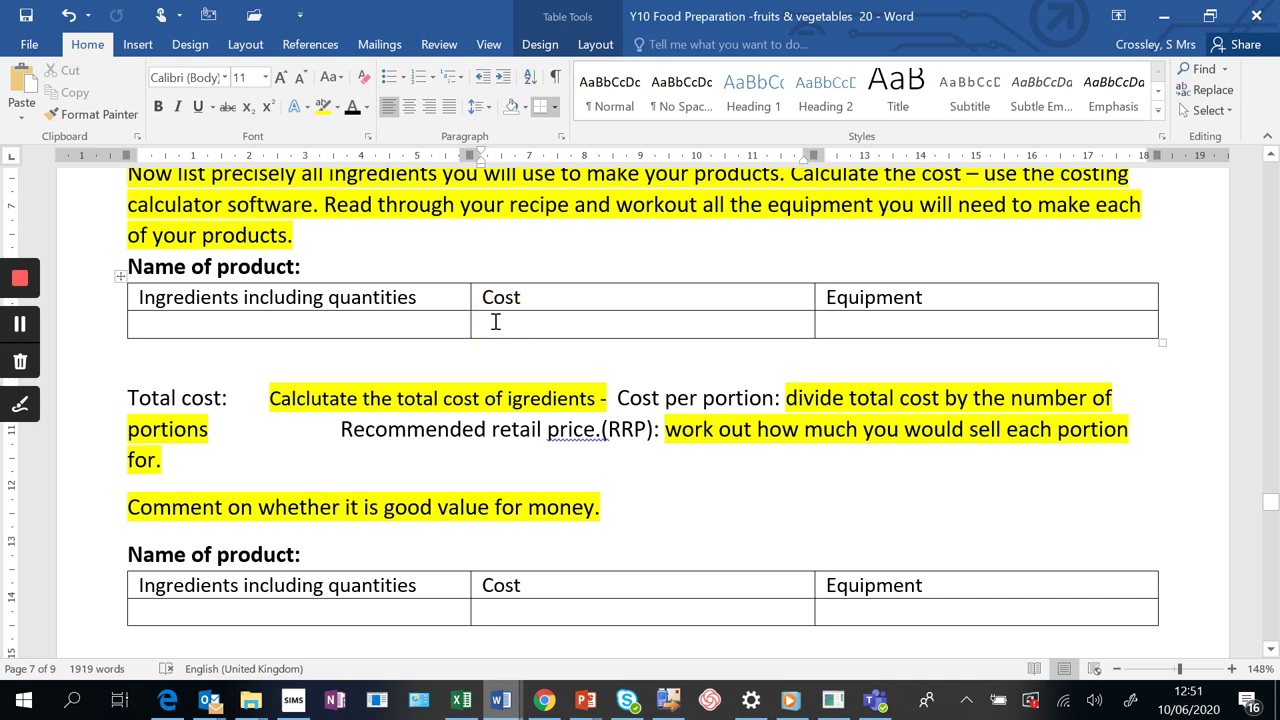
pyautogui.click(485, 397)
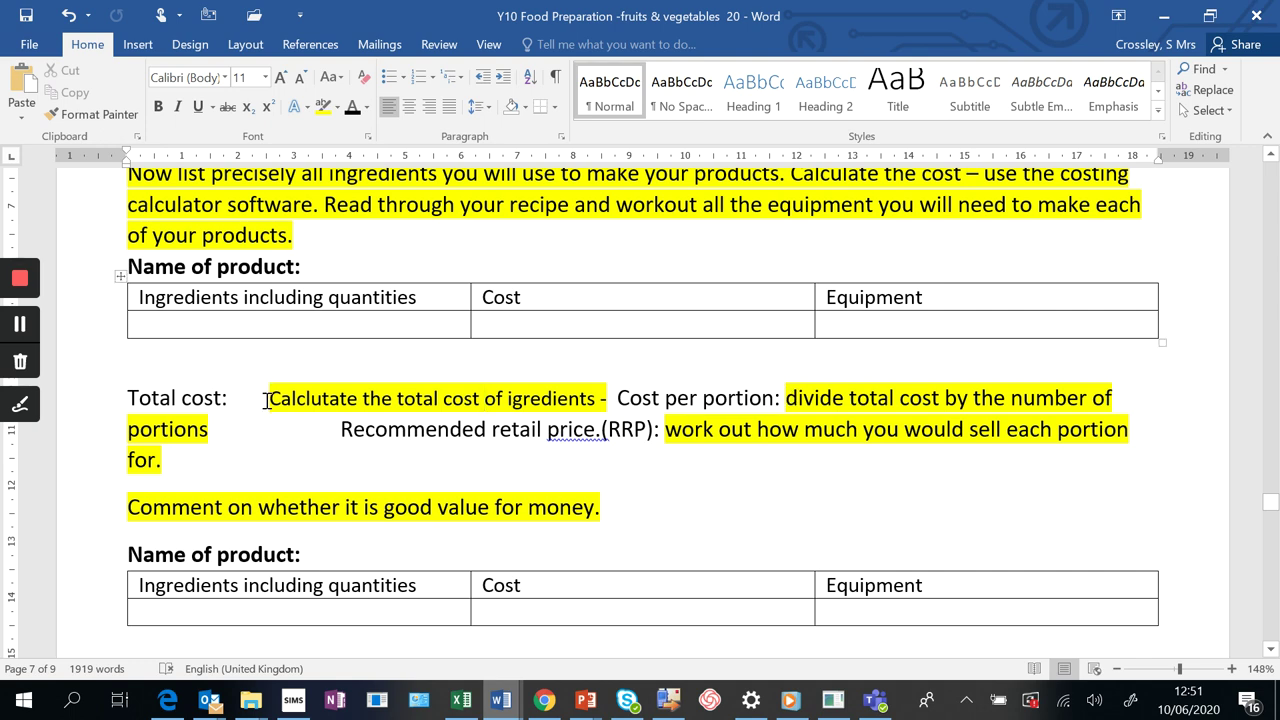
# - Replace the highlighted total cost instruction under the first product table with $2.20
pyautogui.moveTo(268, 397); pyautogui.dragTo(578, 392)
pyautogui.write('$2.')
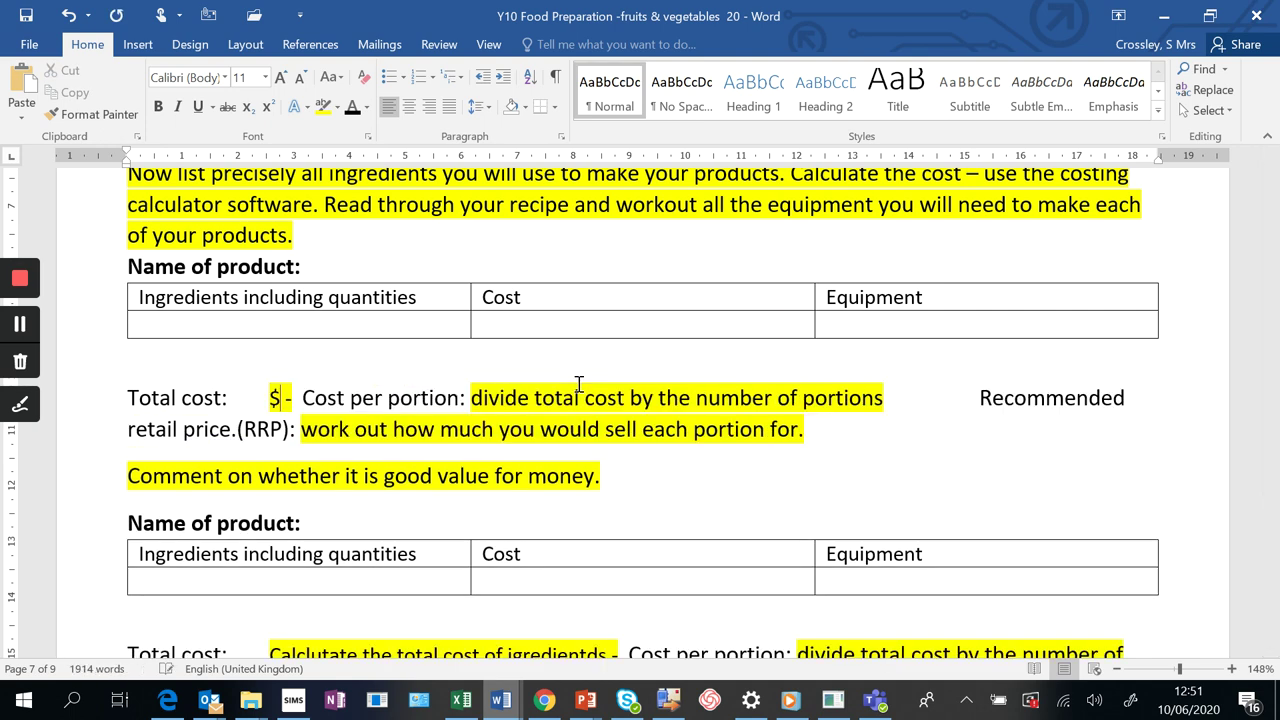
pyautogui.write('20')
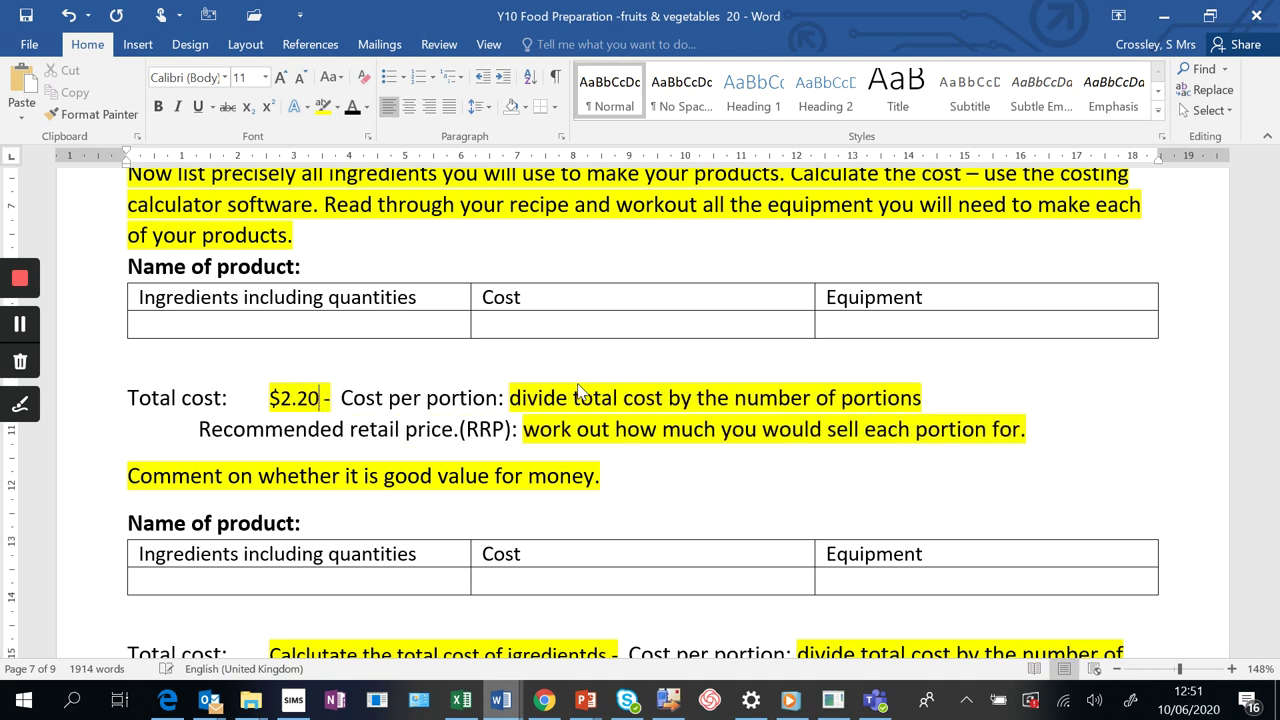
# - Correct the total cost under the first product table to £4.20
pyautogui.click(295, 399)
pyautogui.press('BackSpace')
pyautogui.press('BackSpace')
pyautogui.press('BackSpace')
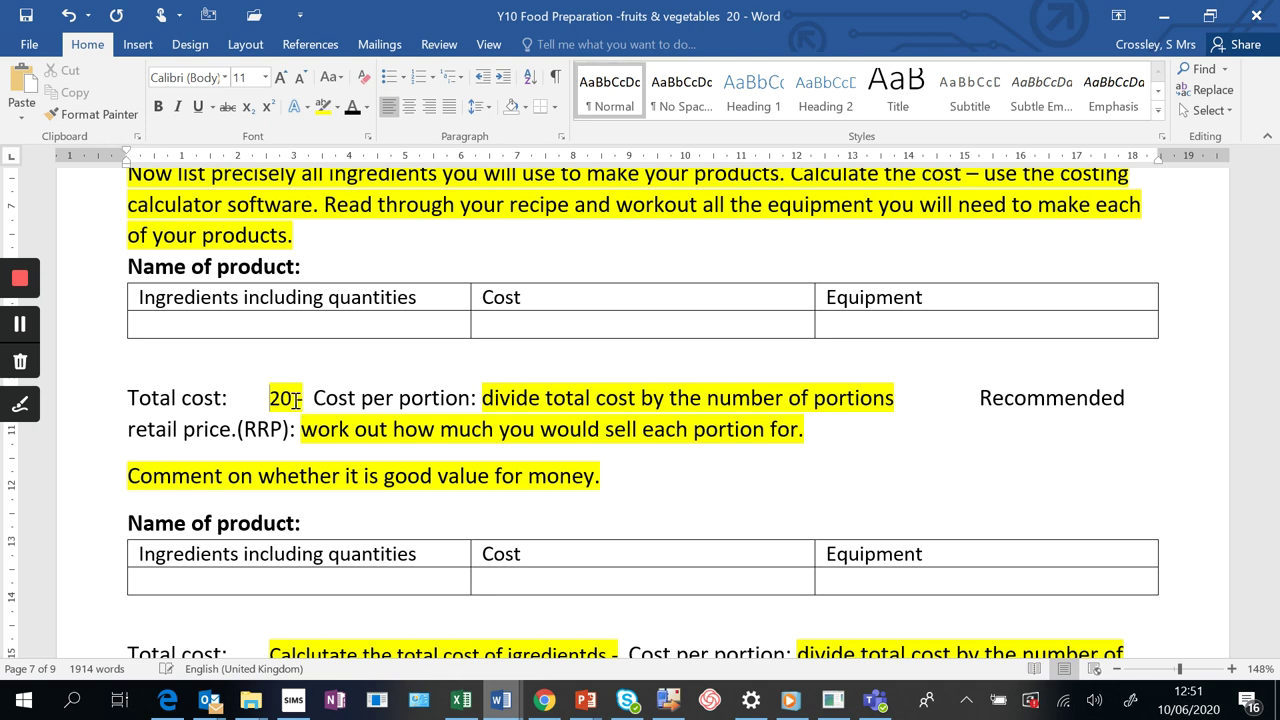
pyautogui.write('£4')
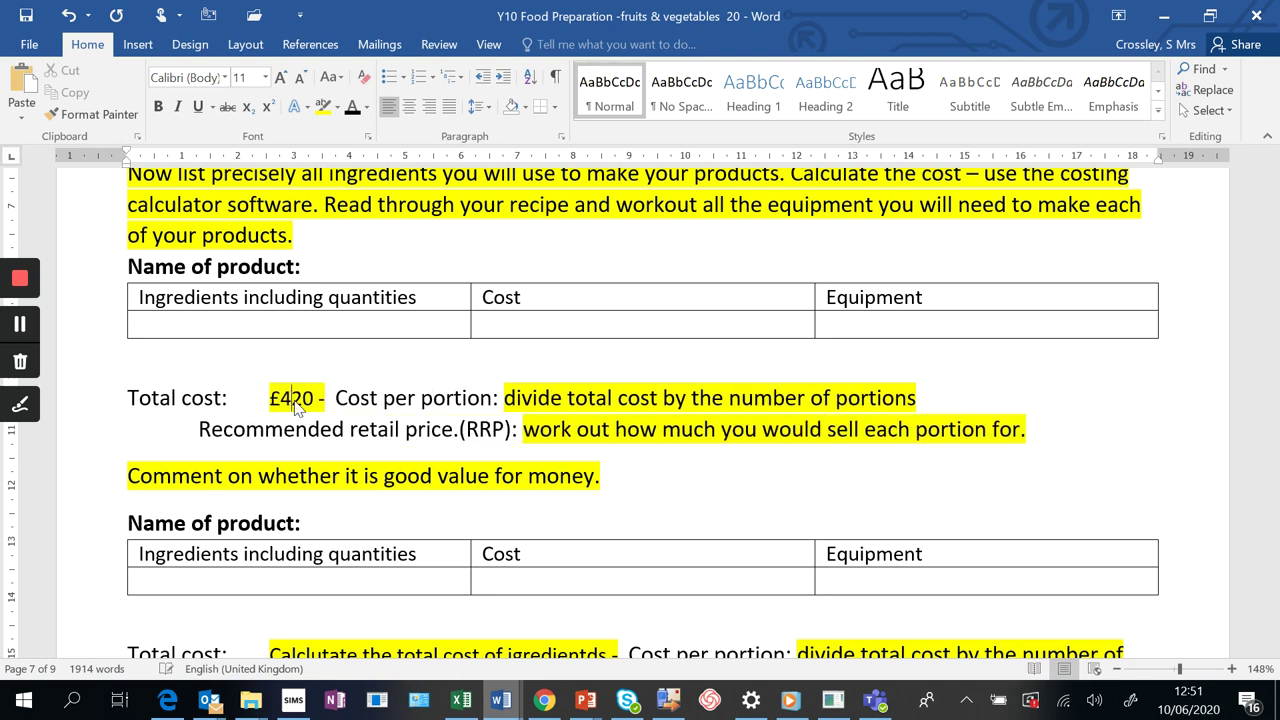
pyautogui.write('.')
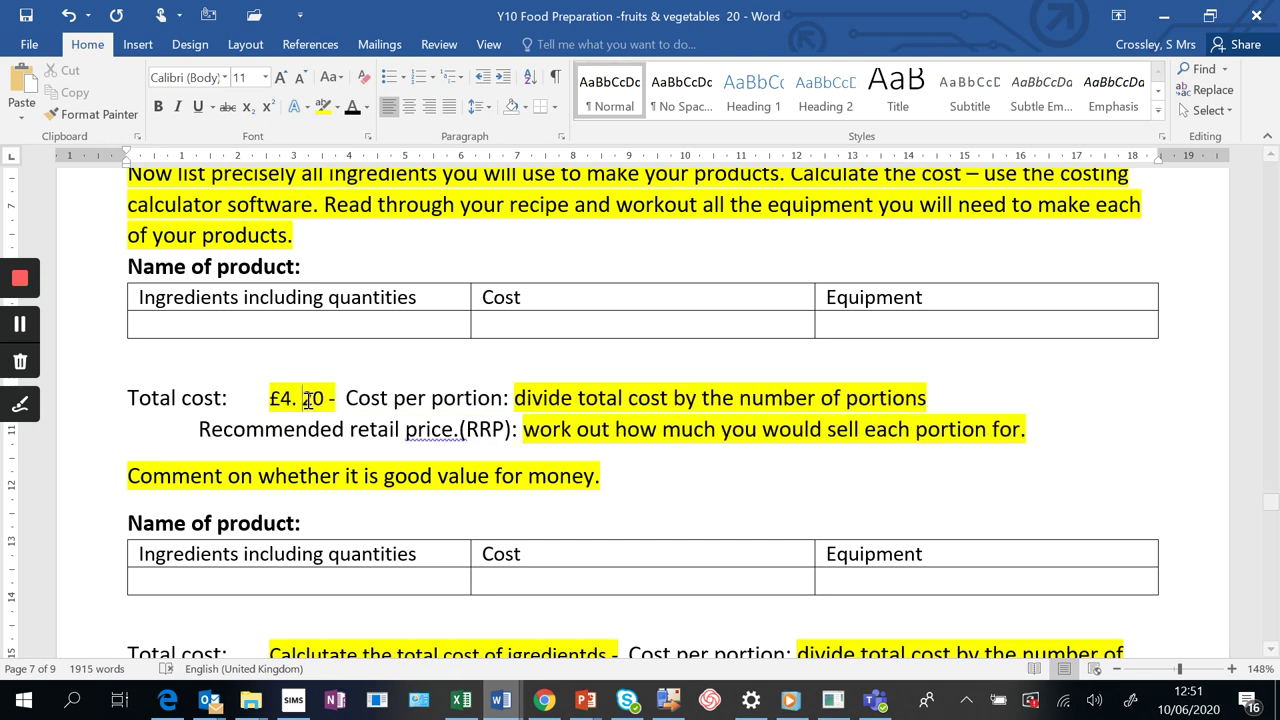
pyautogui.press('BackSpace')
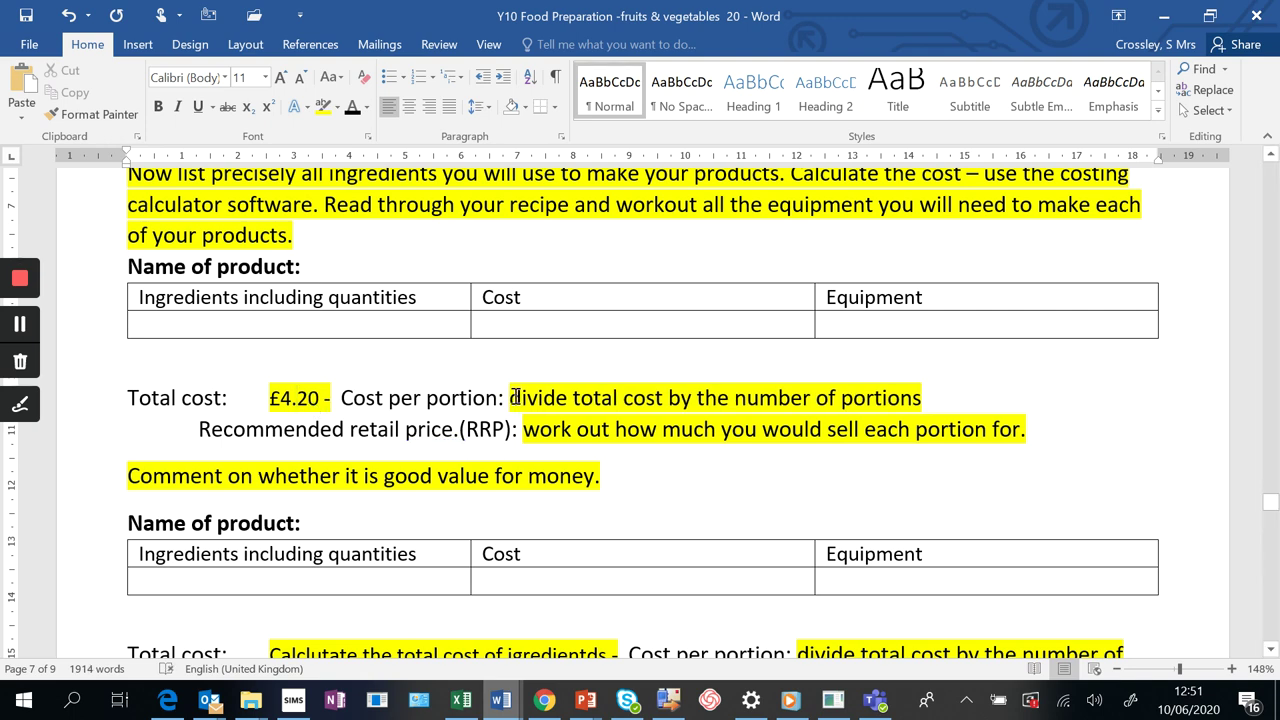
# - Enter £1.05 as the cost per portion, in front of the highlighted instruction about dividing the total cost
pyautogui.click(508, 397)
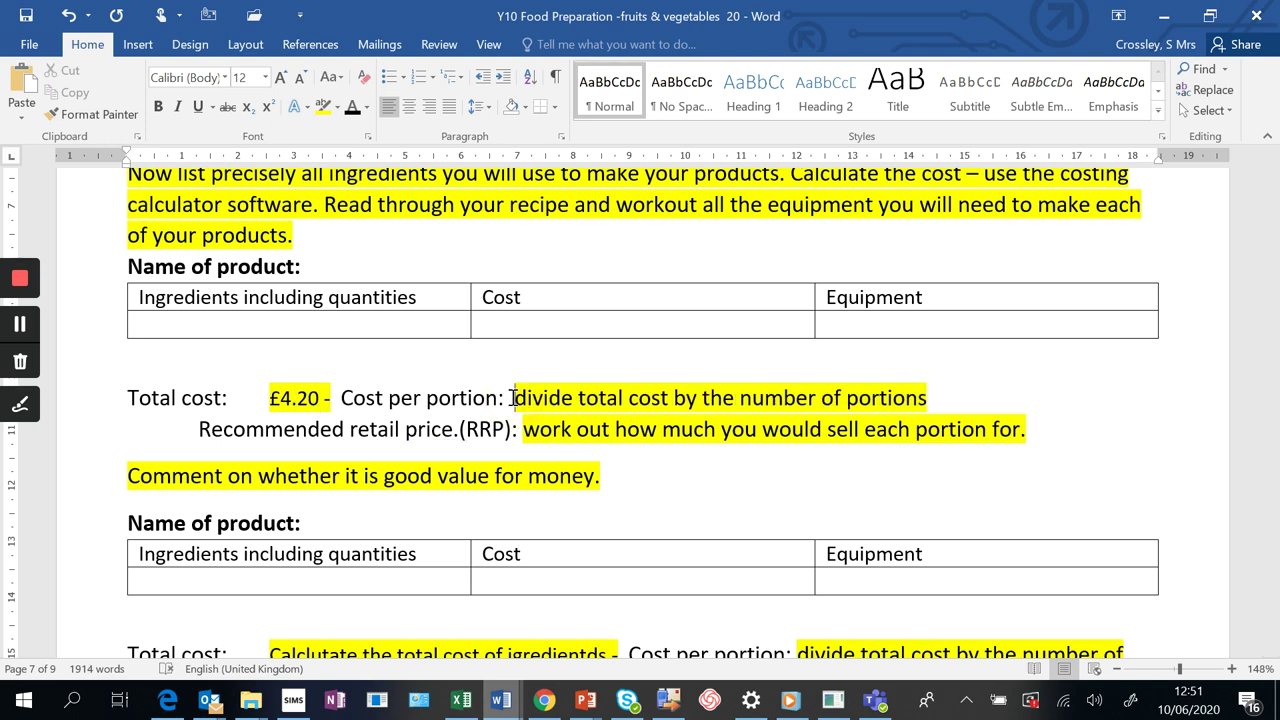
pyautogui.write('£1.')
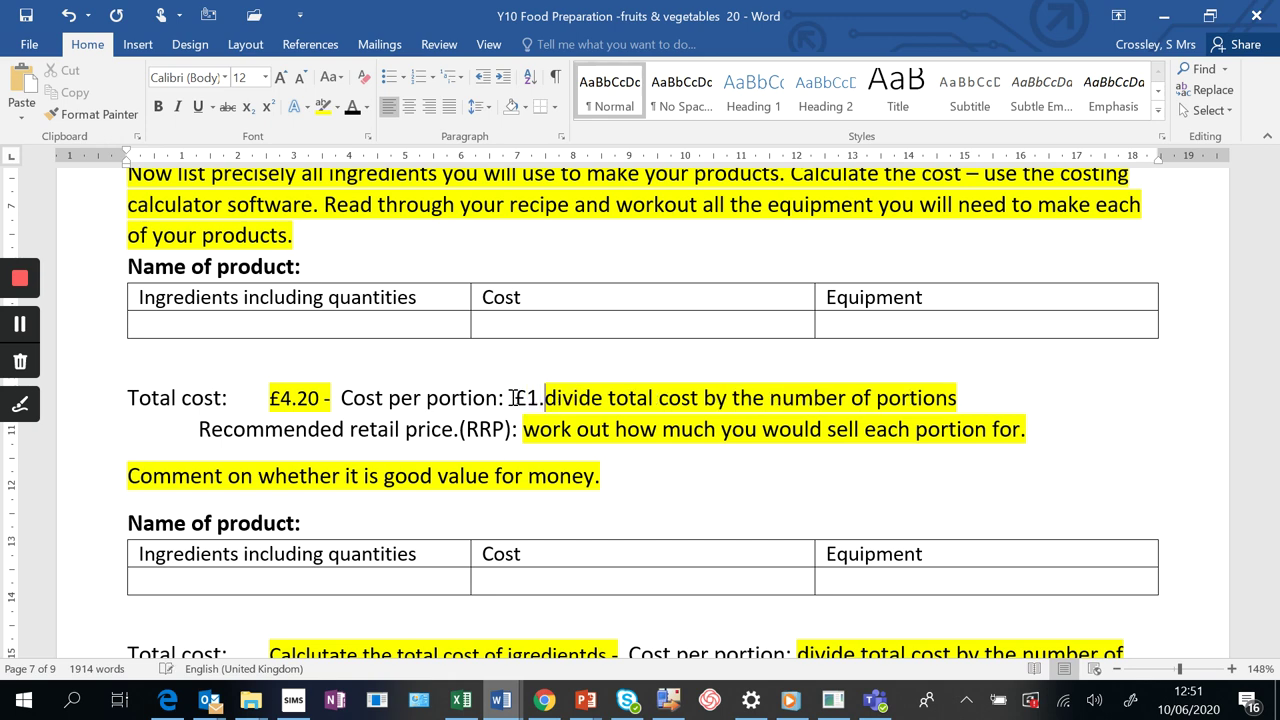
pyautogui.write('05')
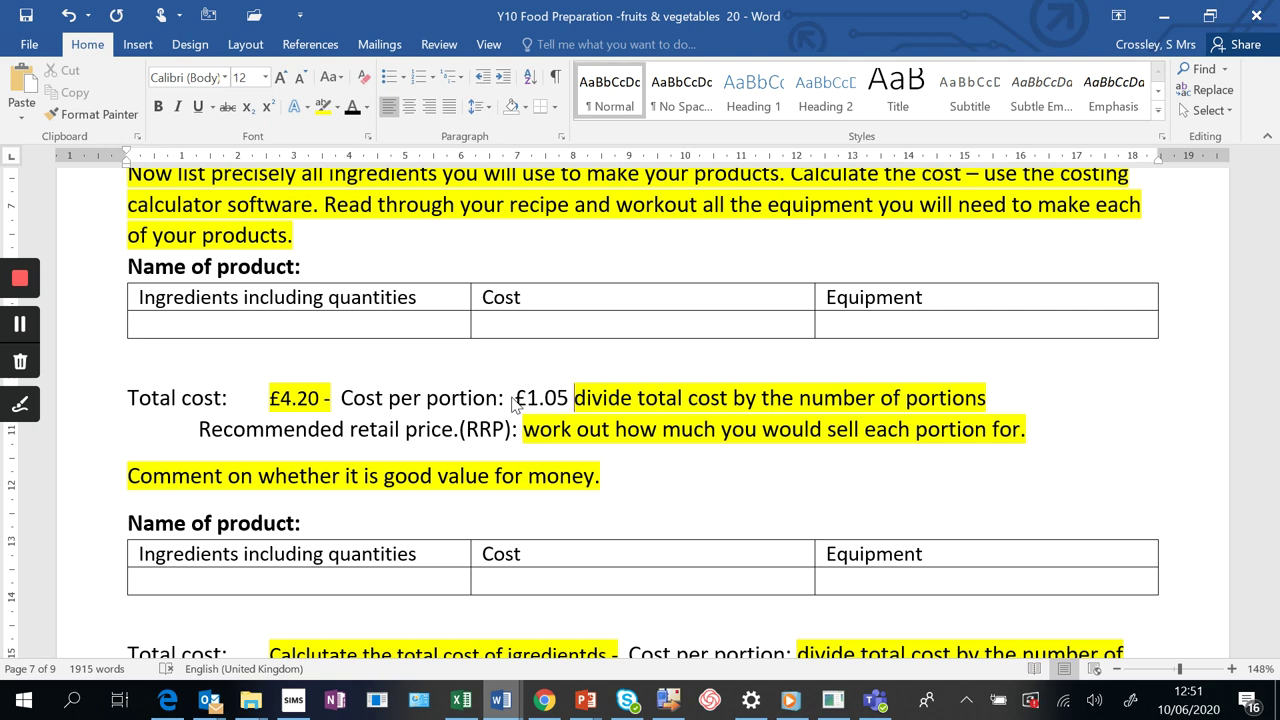
# - Space "Cost per portion" further from the total cost and move "Recommended retail price (RRP)" onto its own line
pyautogui.click(346, 400)
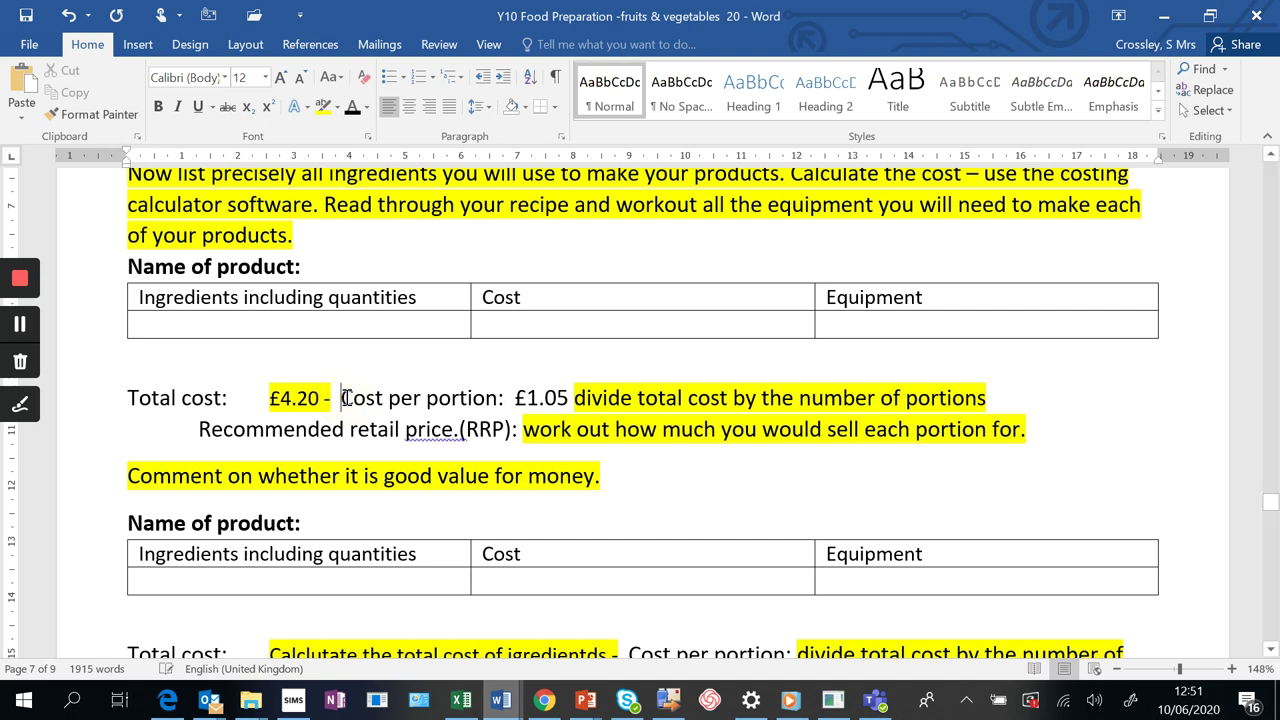
pyautogui.press('Tab')
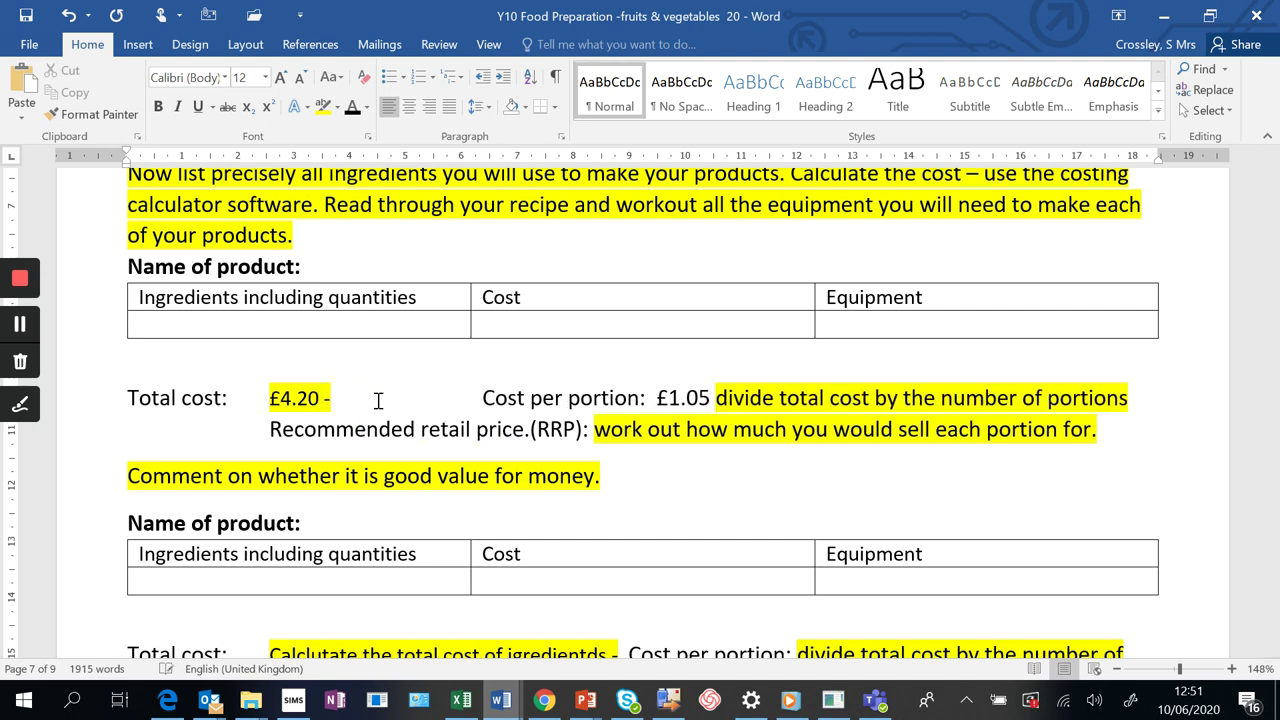
pyautogui.click(270, 431)
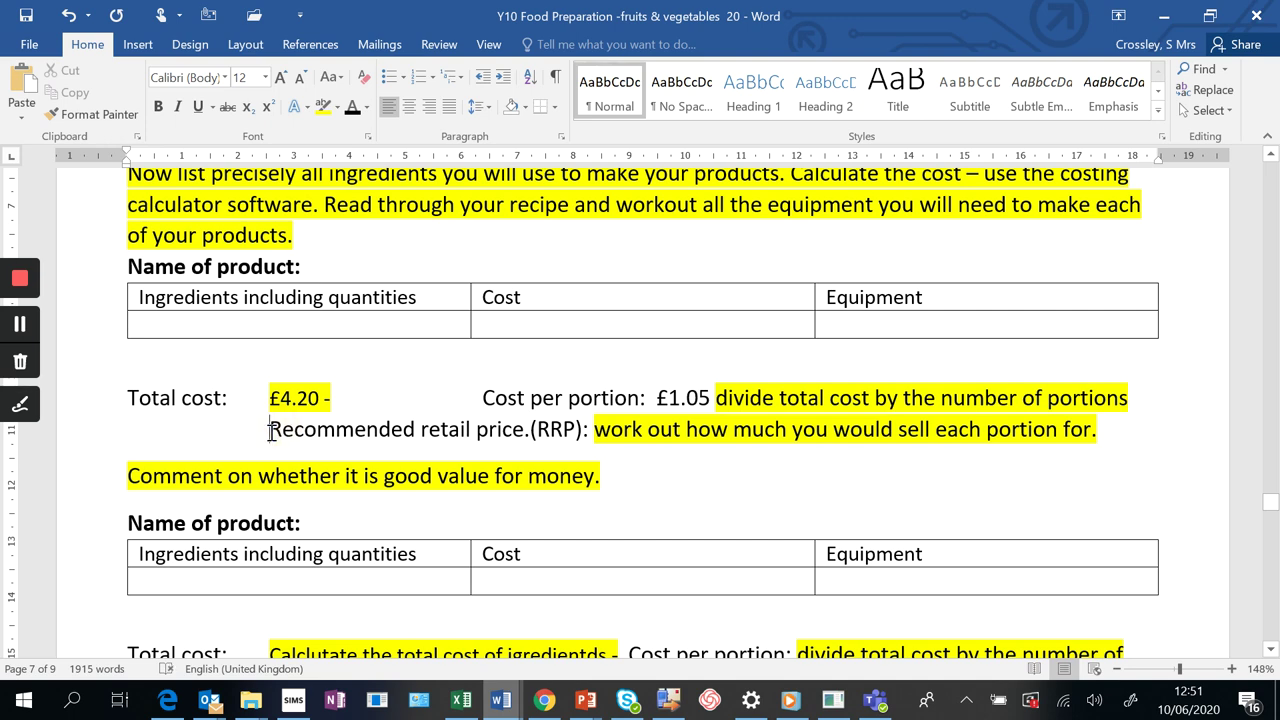
pyautogui.press('Return')
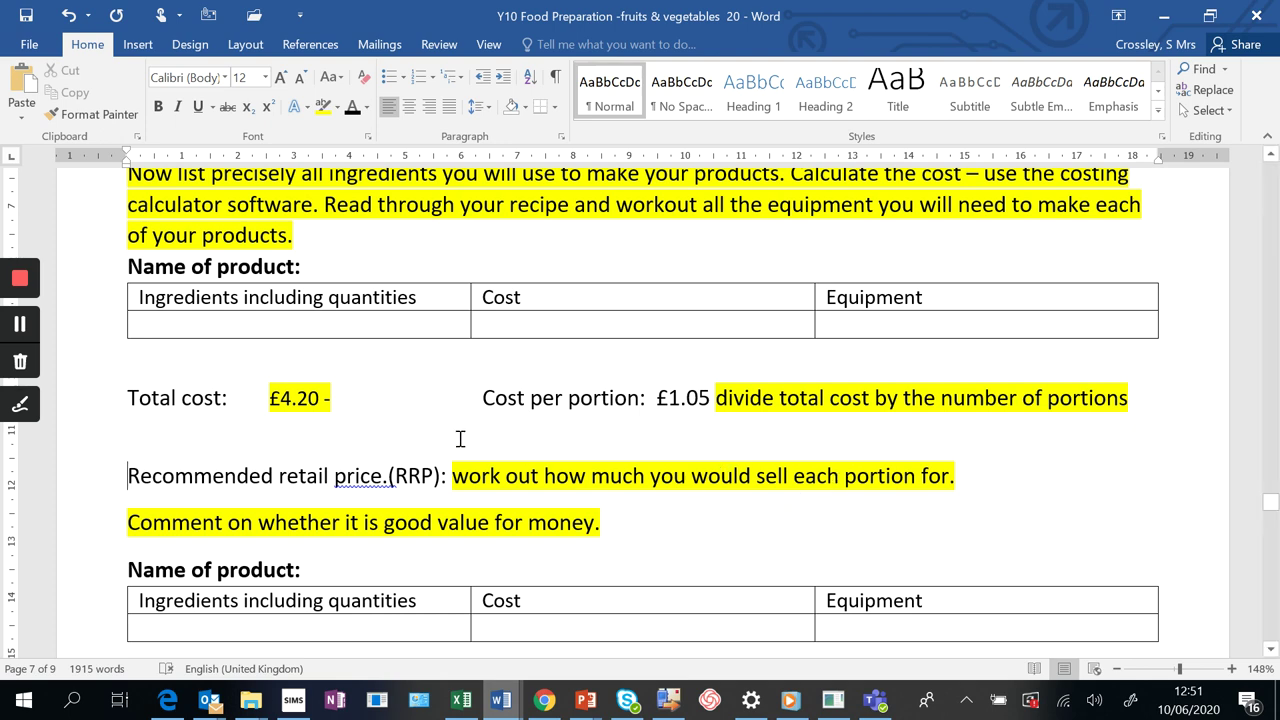
# - Enter £2.99 as the recommended retail price (RRP), in front of its highlighted instruction
pyautogui.click(454, 476)
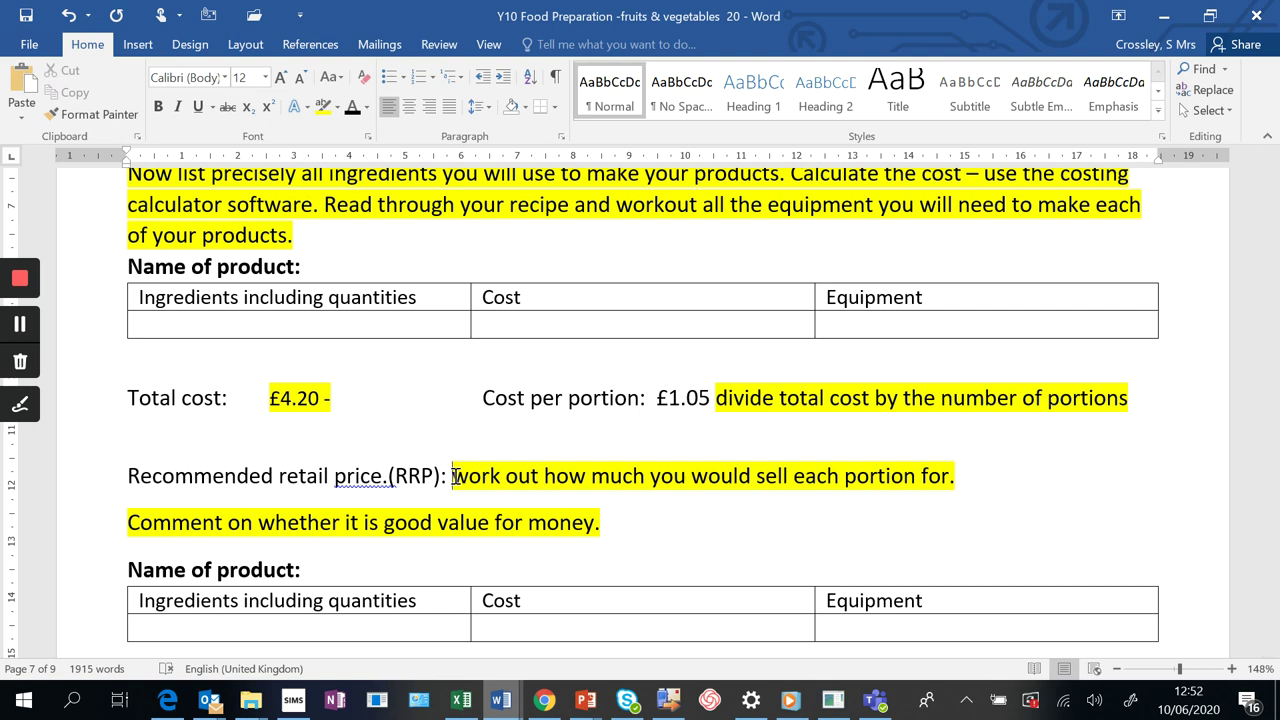
pyautogui.write('£2.')
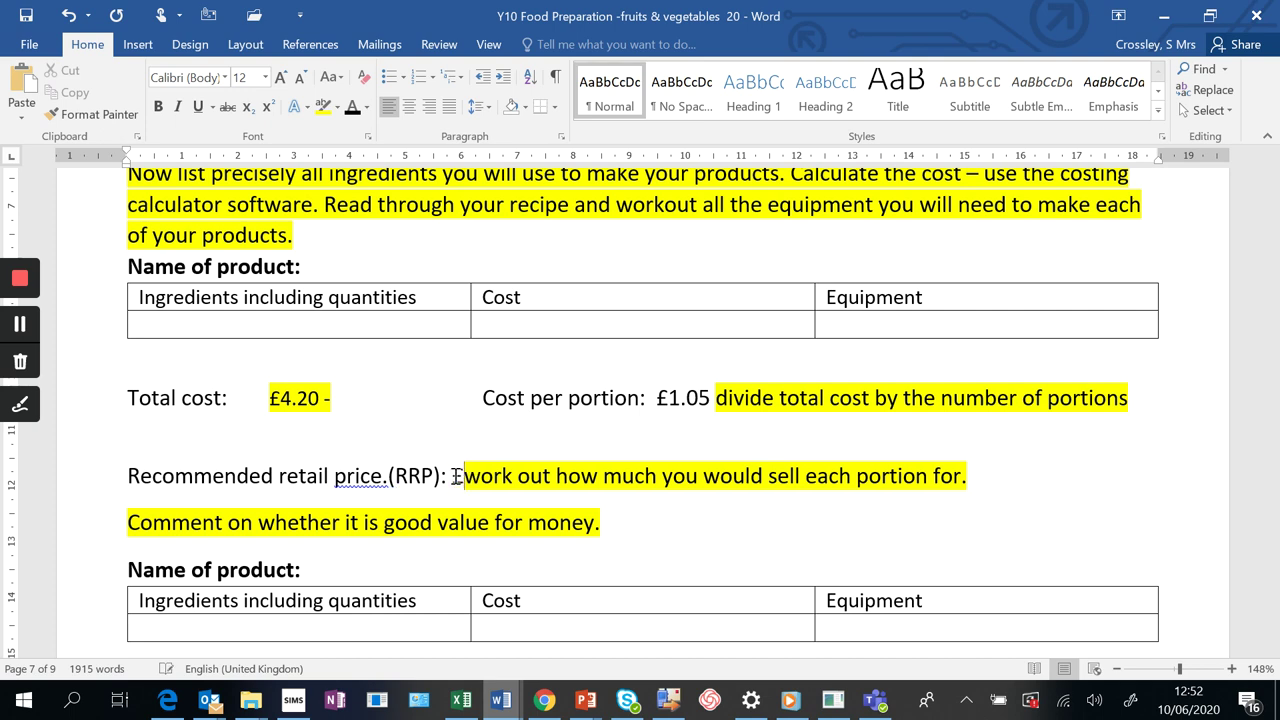
pyautogui.write('99')
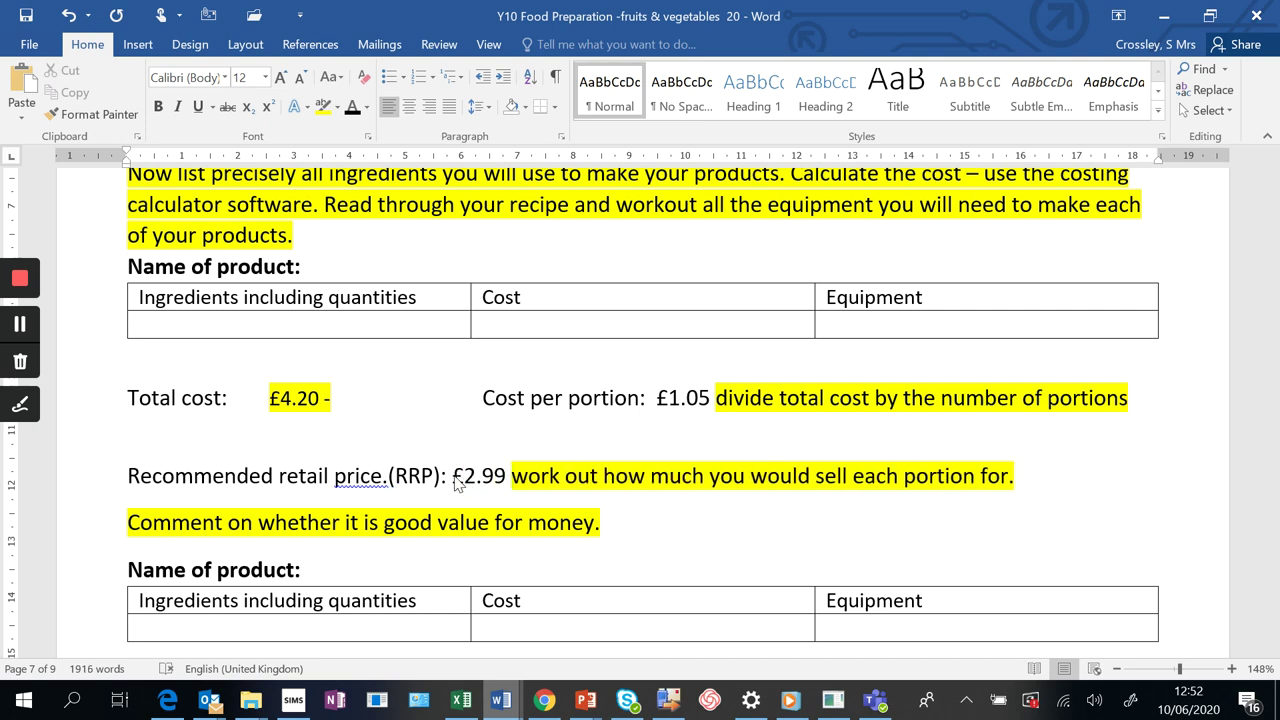
# - Delete the space and the pence digits at the end of the recommended retail price
pyautogui.press('BackSpace')
pyautogui.press('BackSpace')
pyautogui.press('BackSpace')
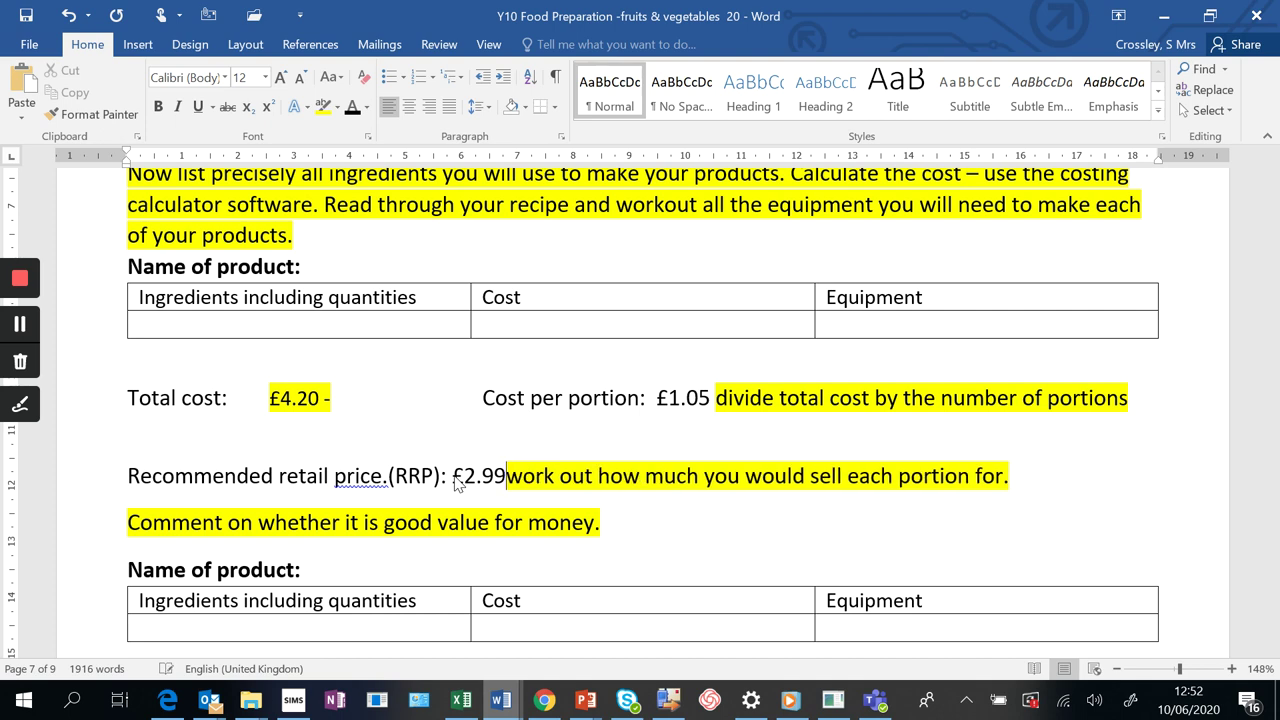